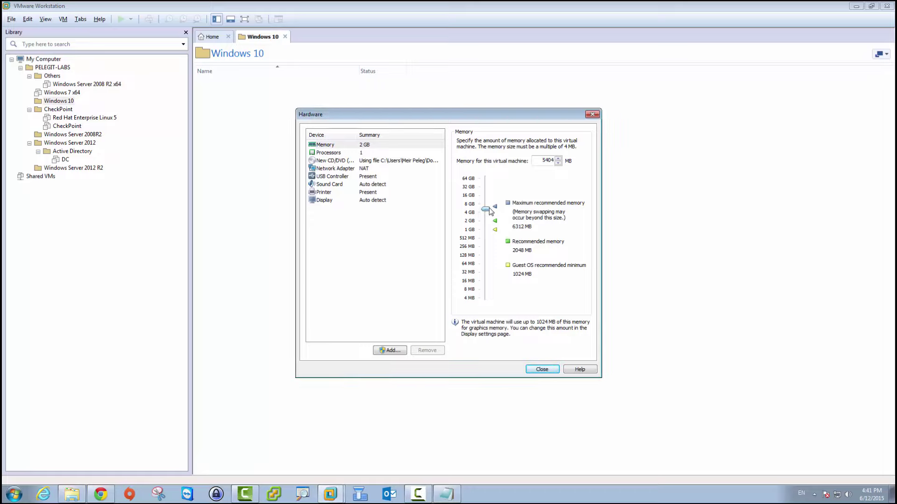
- Configure the virtual machine with 2 processors and 2 cores per processor
click(328, 153)
click(544, 143)
click(541, 151)
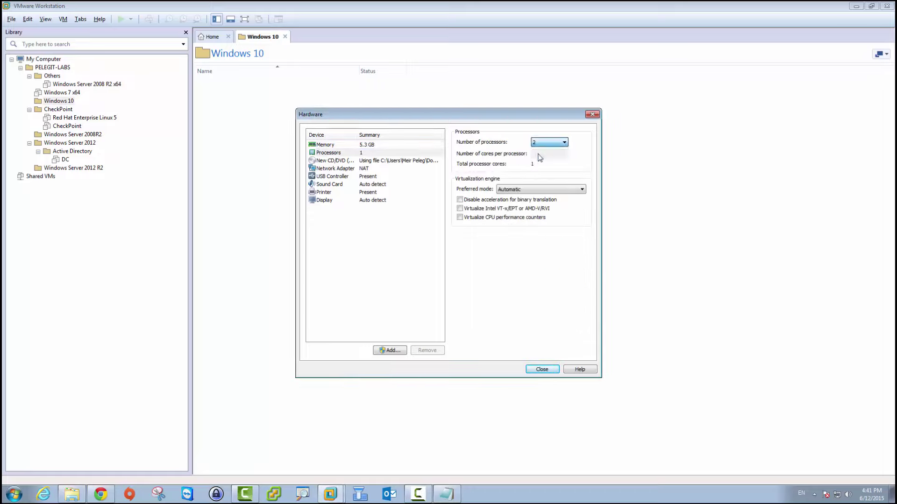
click(542, 154)
click(541, 160)
- Set the network adapter to a Bridged connection and finish creating the Windows 10 x64 virtual machine
click(335, 168)
click(459, 175)
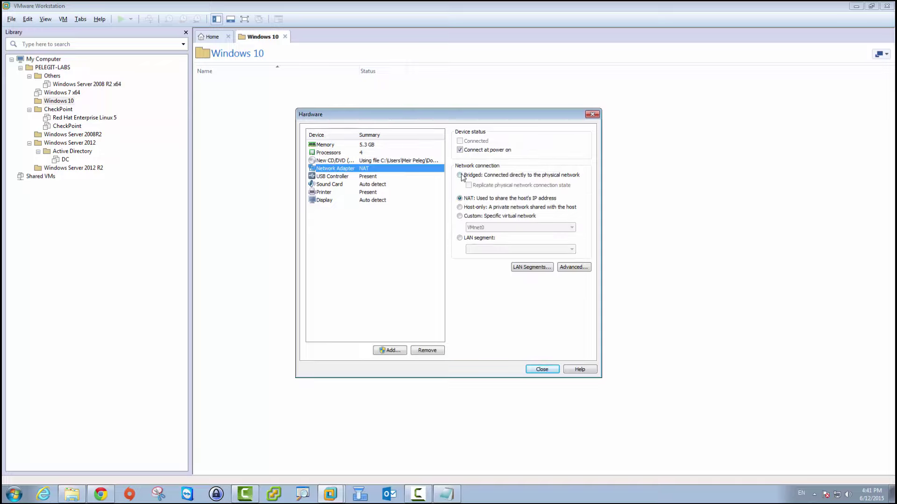
click(541, 369)
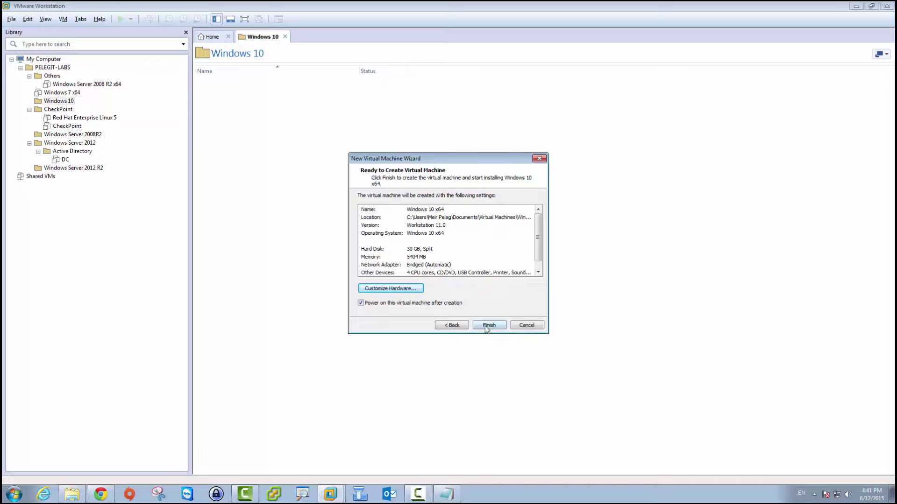
click(485, 324)
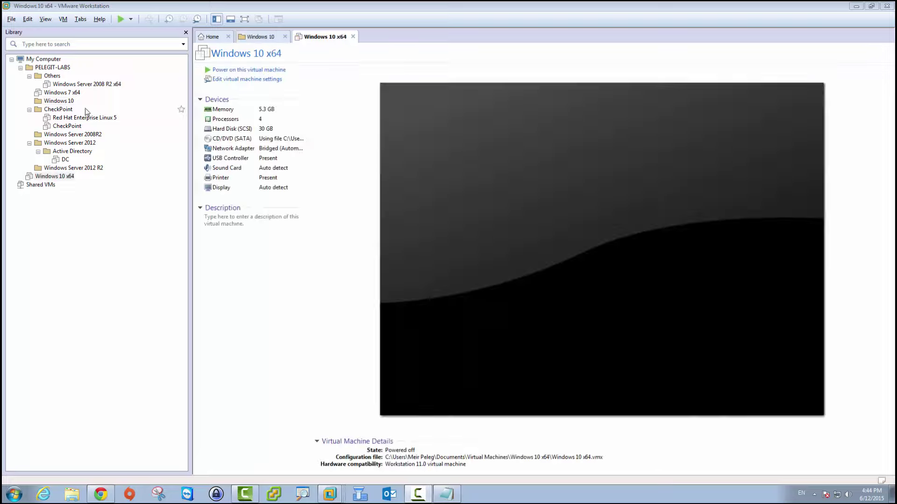
- Move the Windows 10 x64 machine into the Windows 10 folder and collapse the CheckPoint and Windows Server 2012 folders
drag(56, 176, 55, 102)
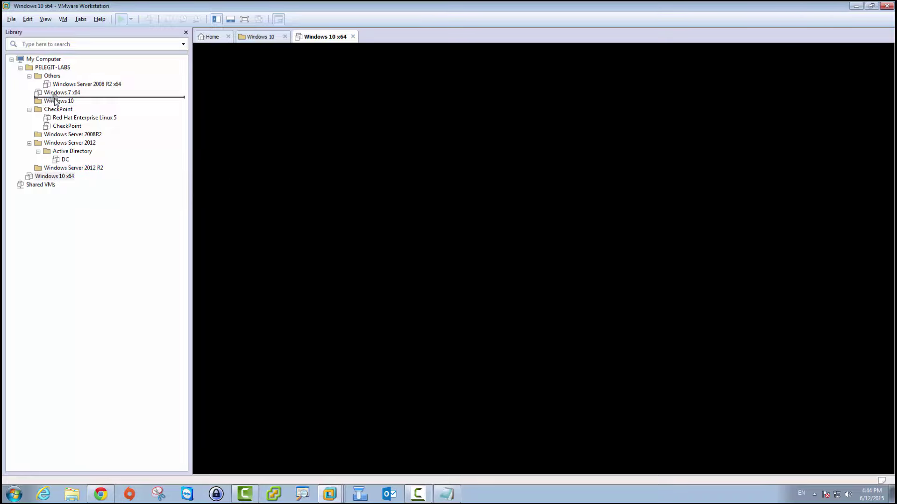
click(29, 117)
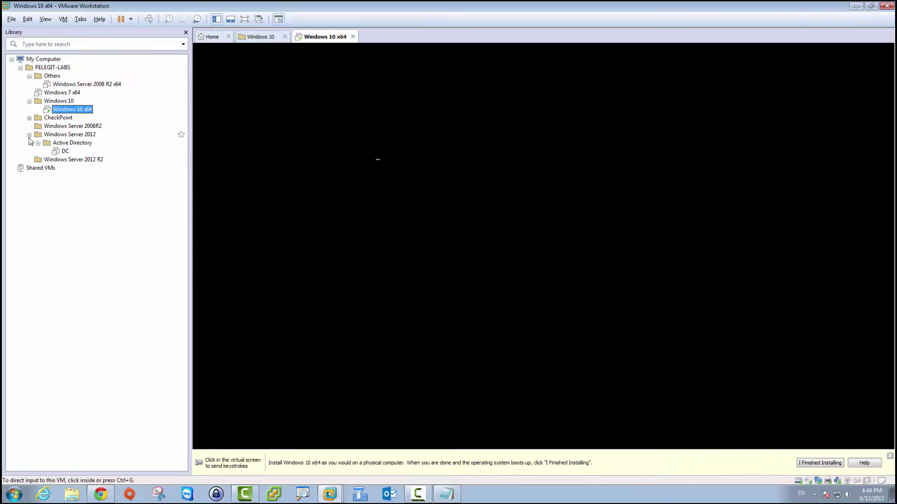
click(29, 135)
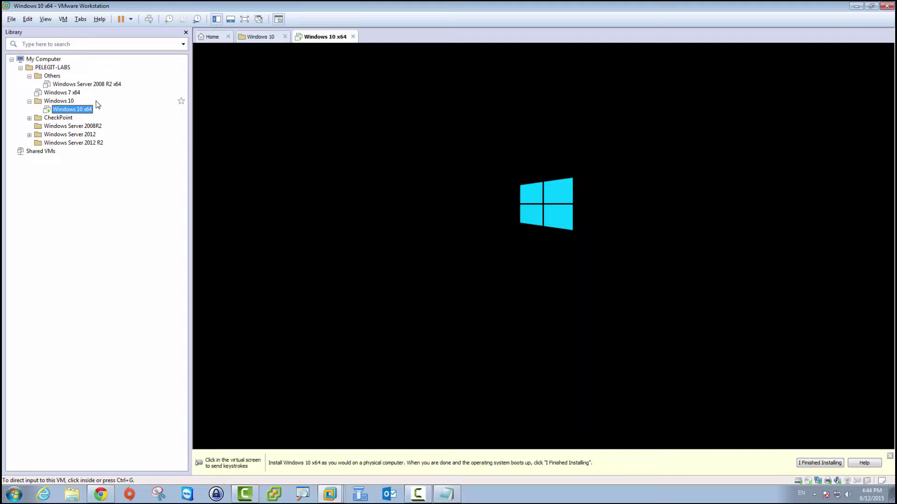
- Switch to Notepad and replace the whole note with "The installation ready to start ,"
click(456, 499)
key(ctrl+a)
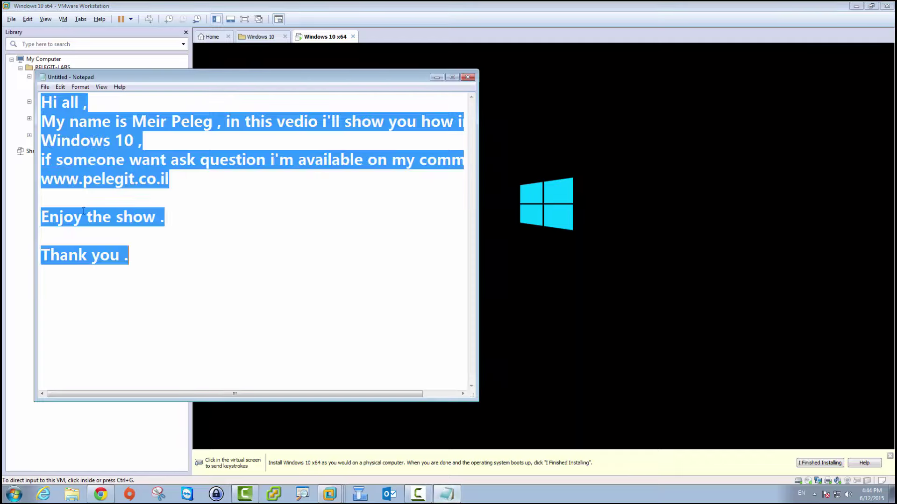
text(The i)
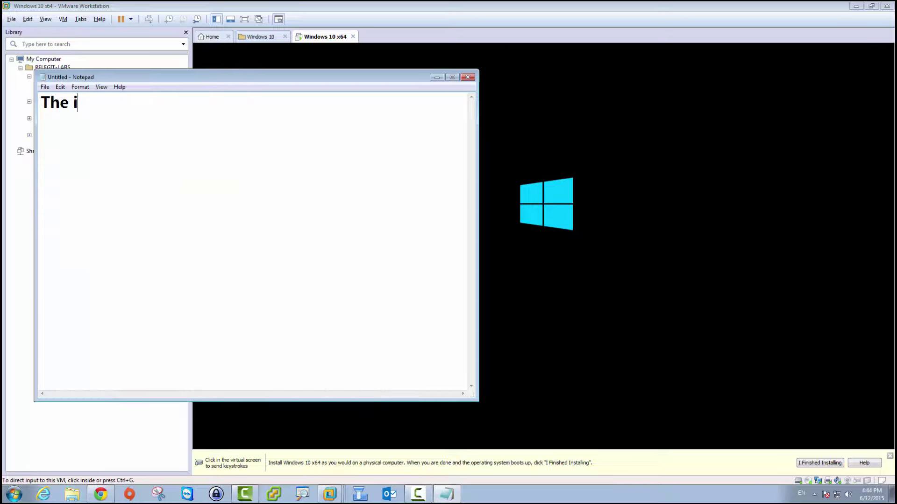
text(nstallation )
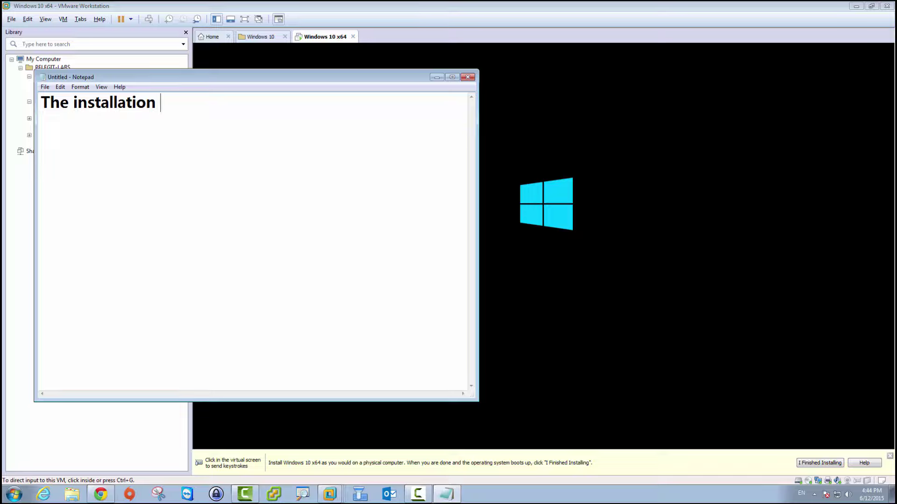
text(ready to start )
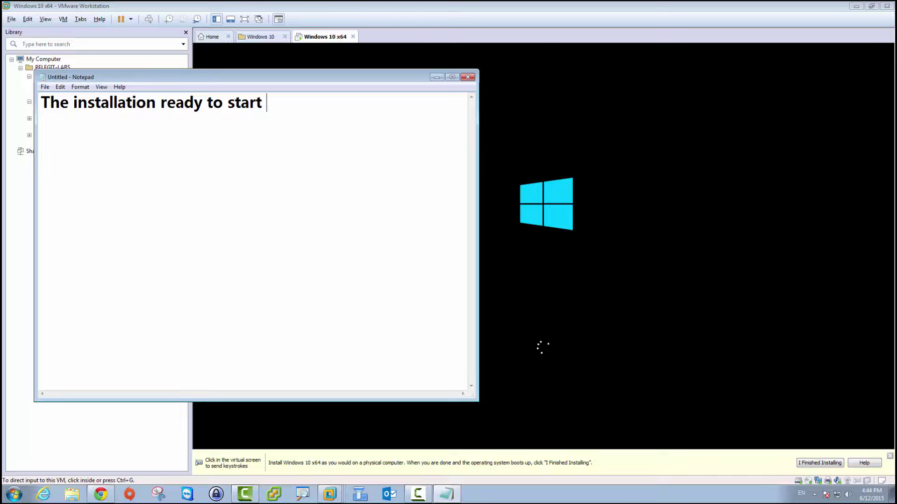
text(,)
key(Return)
- Add a second line to the note reading "Using Crtl+Alt+Enter we wil get full screen"
text(Using )
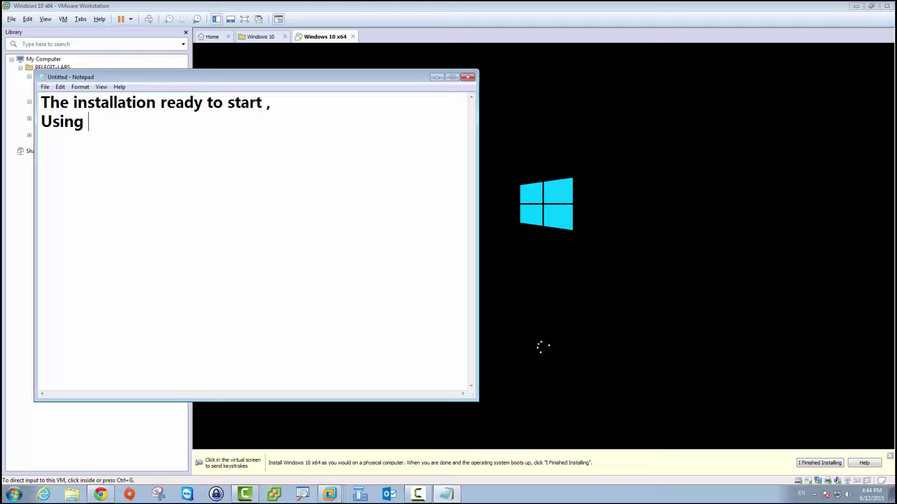
text(Crtl+)
key(Tab)
text(A)
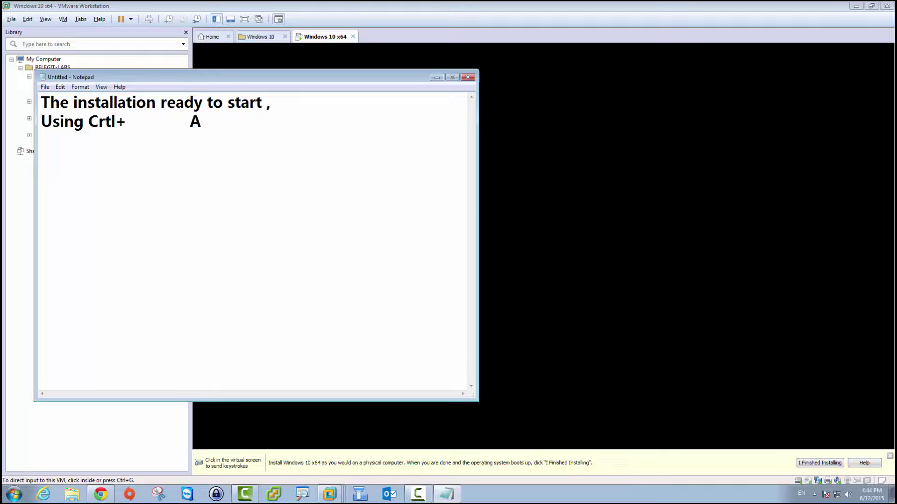
key(BackSpace)
key(BackSpace)
key(BackSpace)
text(+Al)
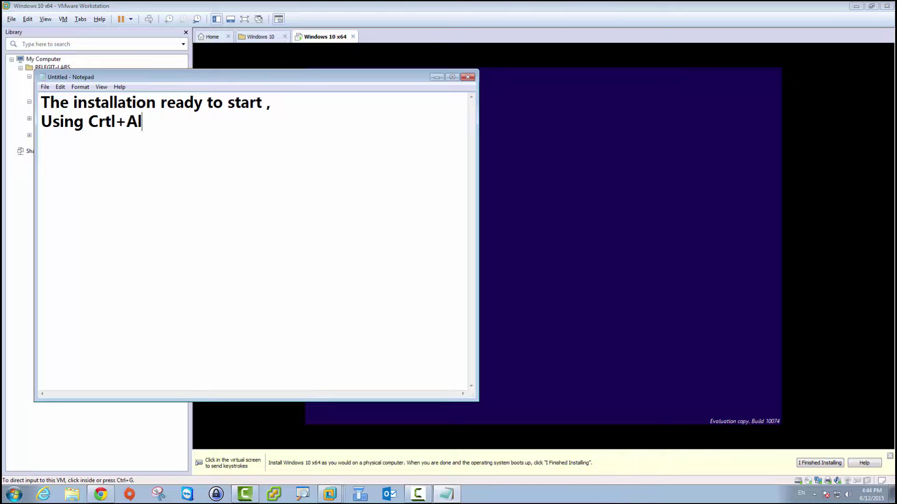
text(y)
key(BackSpace)
text(t+)
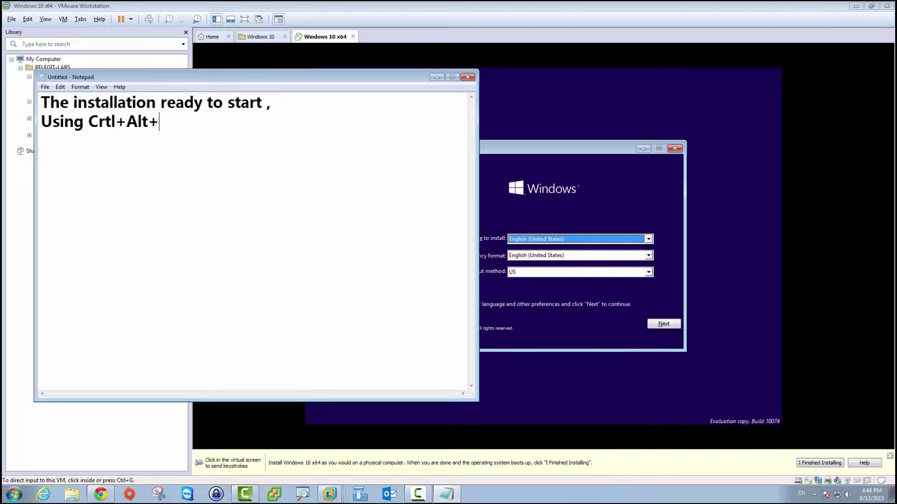
text(Enter w)
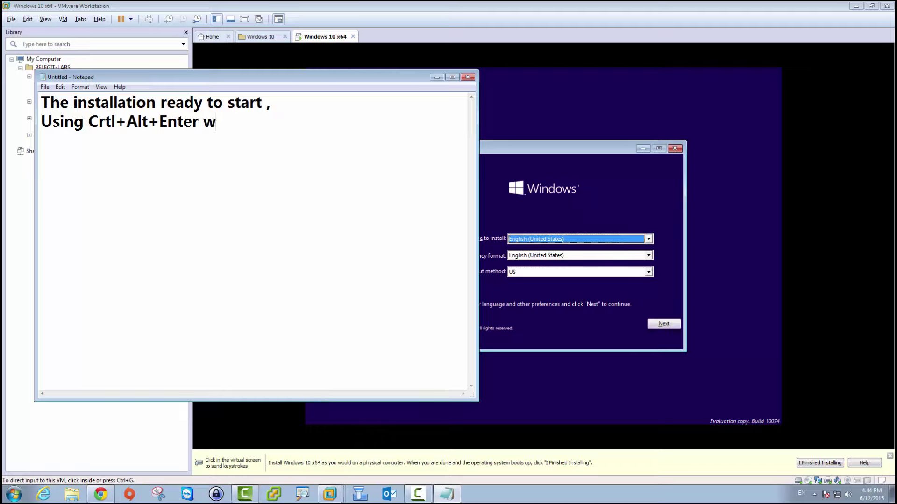
text(e wil get full)
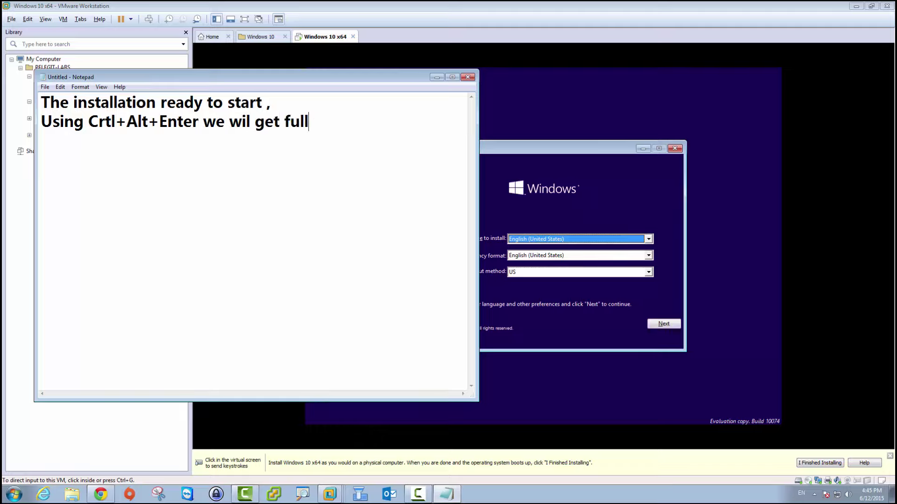
text( screen)
- Show the virtual machine full screen and start the Windows installation with the default English (United States) and US keyboard settings
click(549, 117)
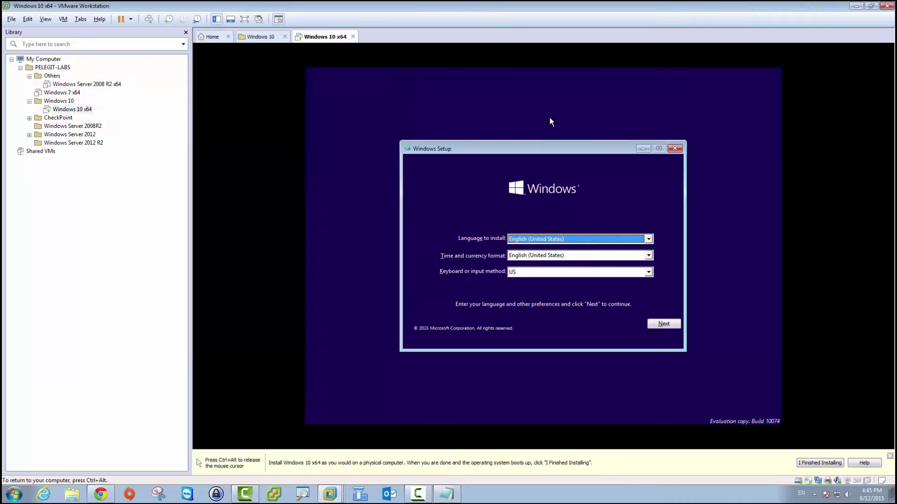
key(ctrl+alt+Return)
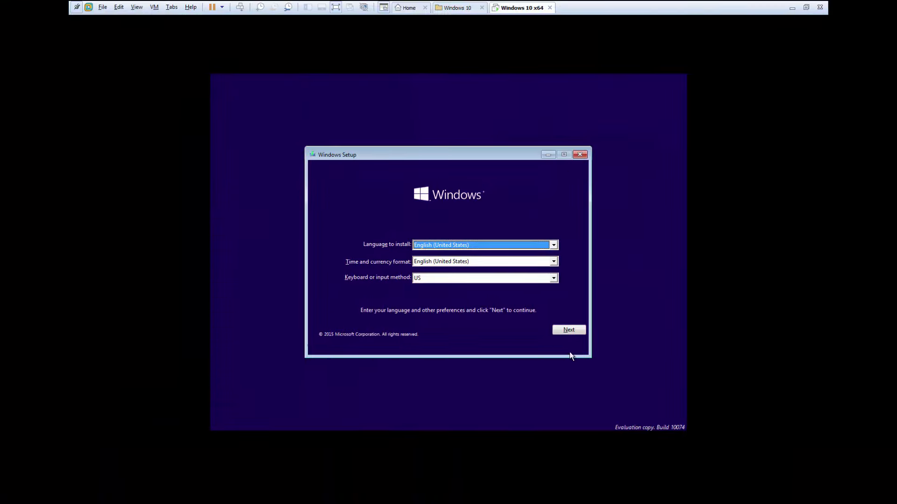
click(568, 329)
click(447, 256)
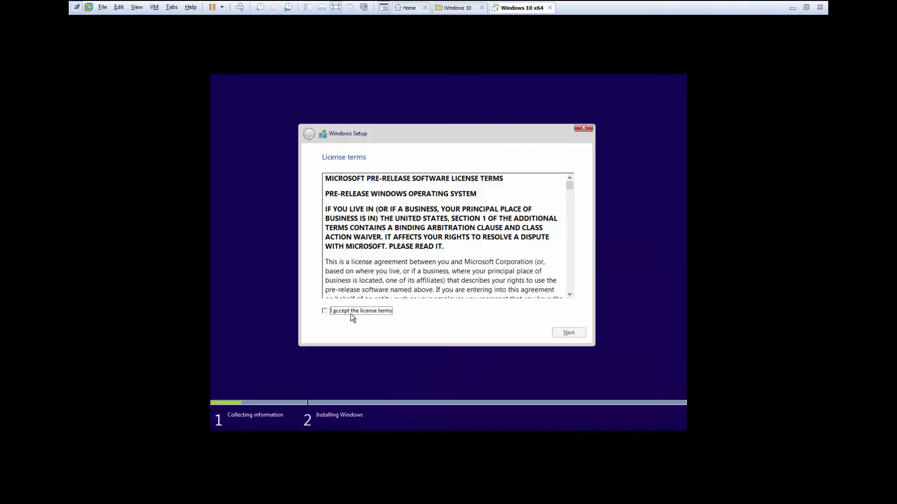
- Accept the license terms and start a custom, Windows-only installation on the default disk
click(351, 311)
click(581, 332)
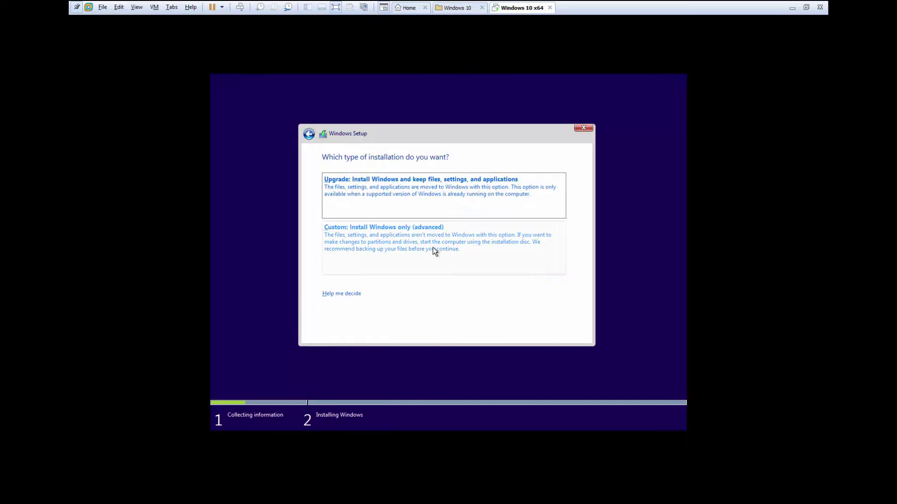
click(433, 250)
click(572, 332)
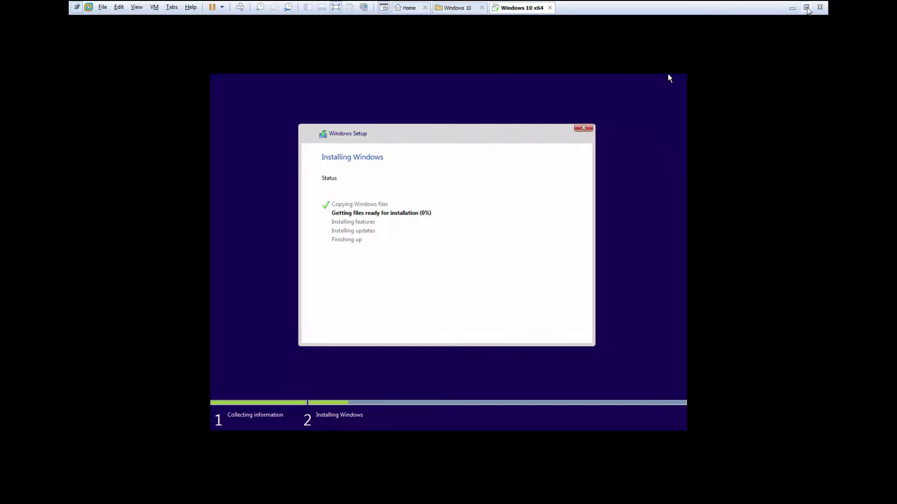
- Leave full screen and replace the old Notepad note with new text beginning "Gre"
click(806, 7)
click(446, 495)
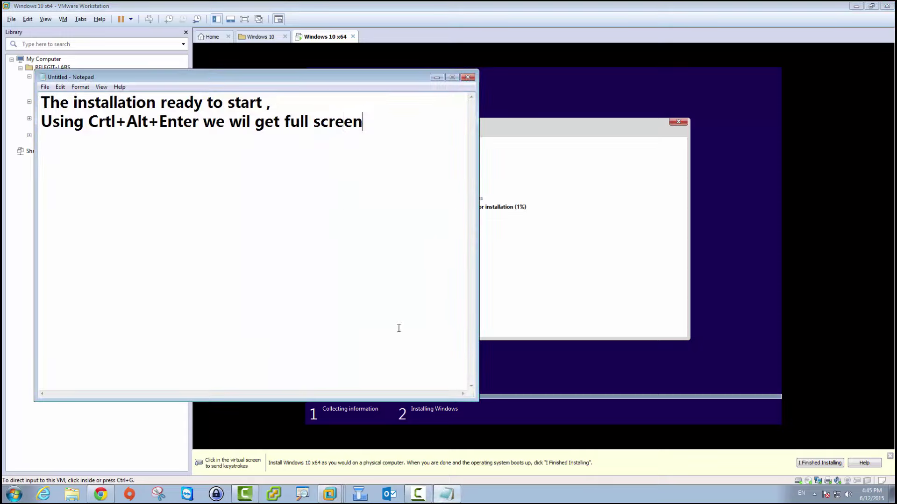
key(Left)
key(Left)
key(ctrl+a)
text(Grer)
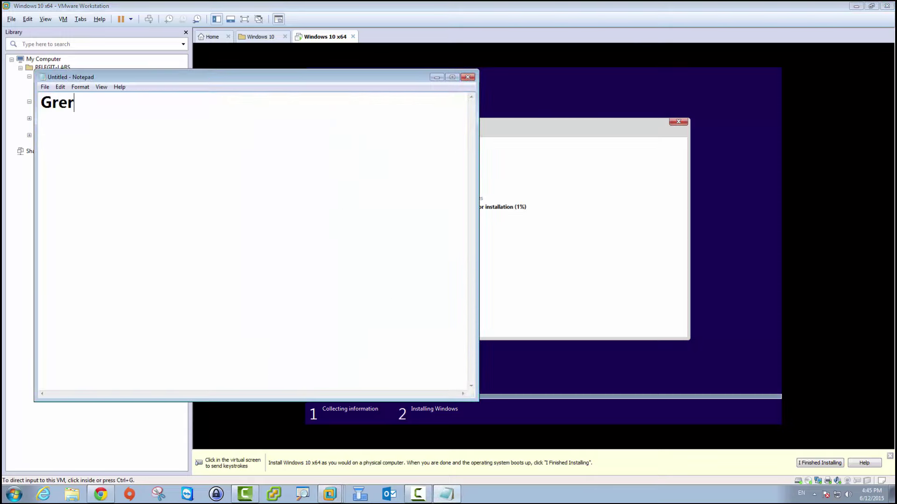
key(BackSpace)
- Write "as you see the installation is in progress" below the "Hi again ," line of the note
text(as)
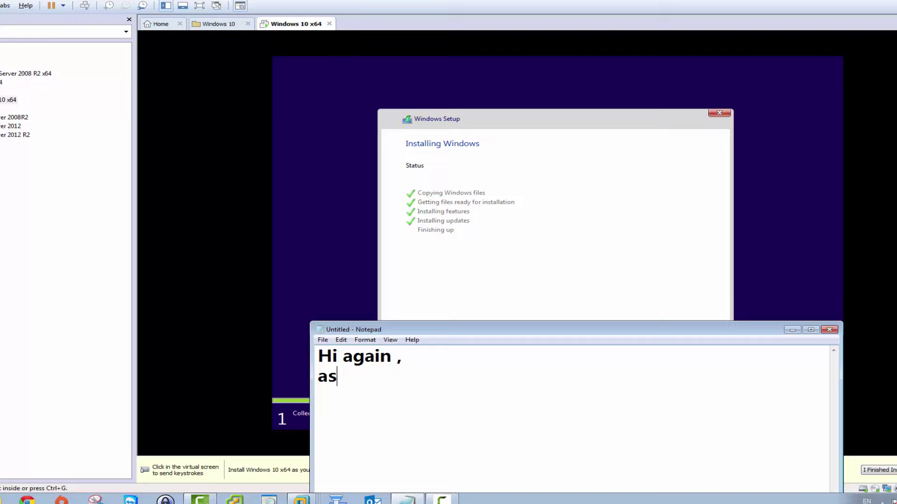
text(you see)
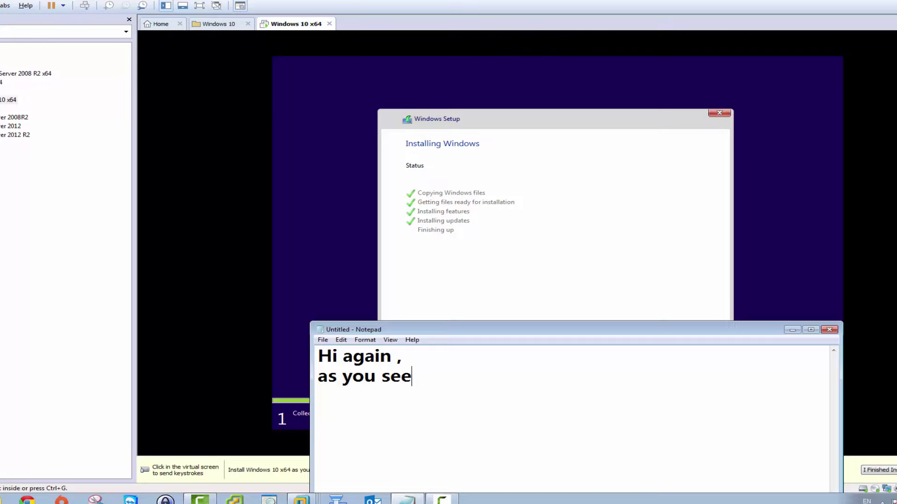
text( the ins)
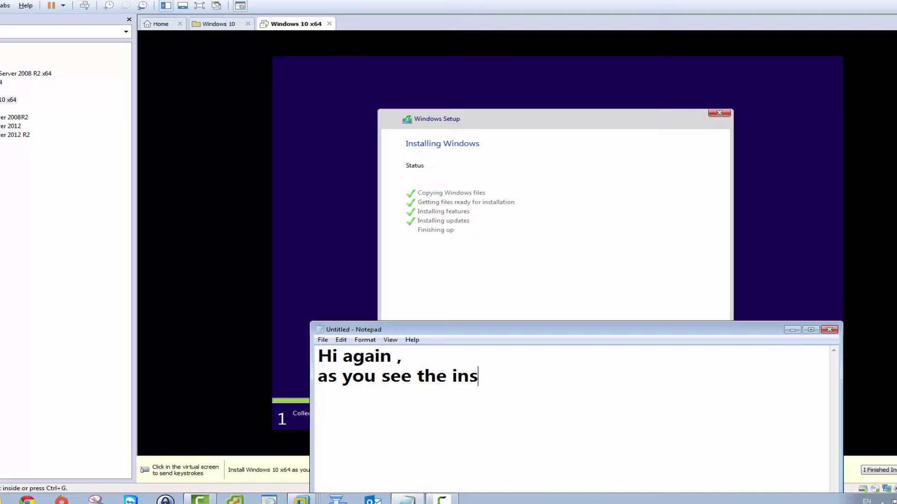
text(tallation i)
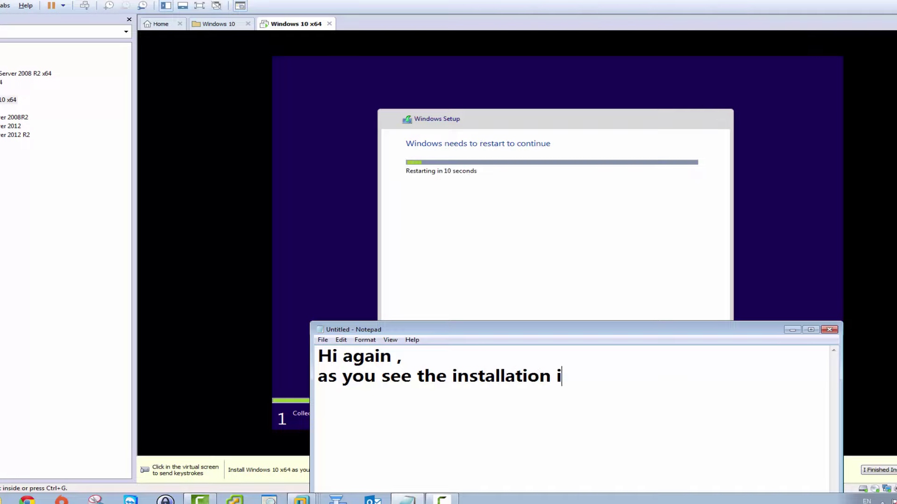
text(s in progr)
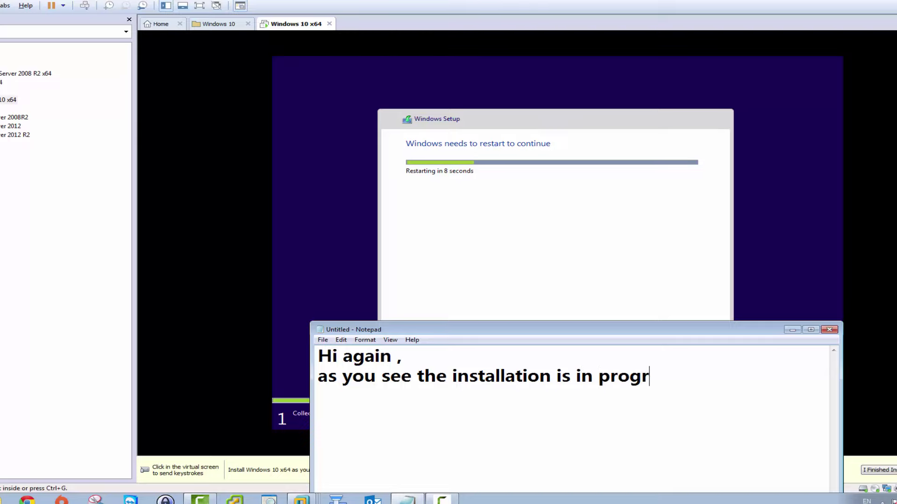
text(ess)
click(562, 380)
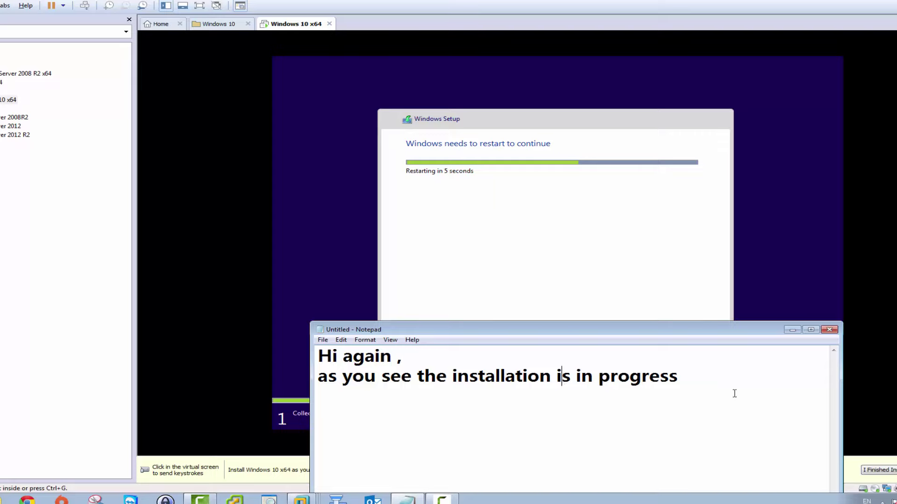
- Restart Windows Setup immediately and narrow the Library pane to give the virtual machine more room
drag(633, 332, 627, 364)
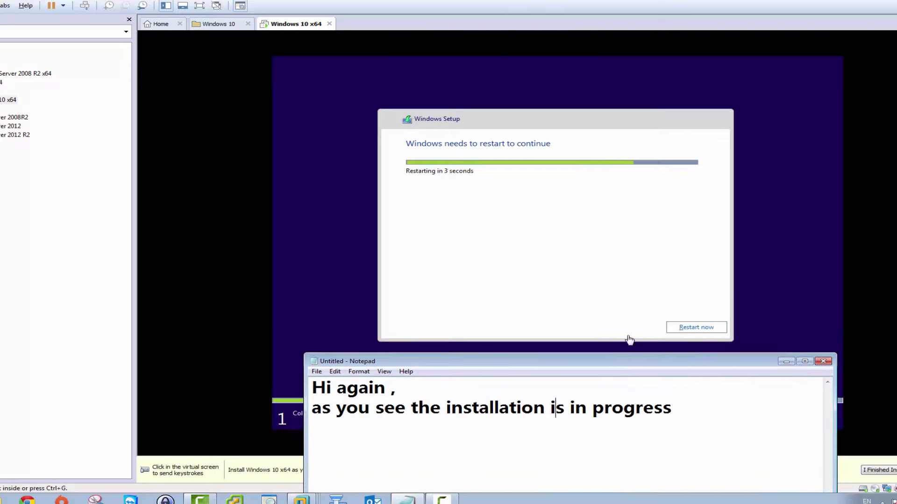
click(629, 339)
click(685, 330)
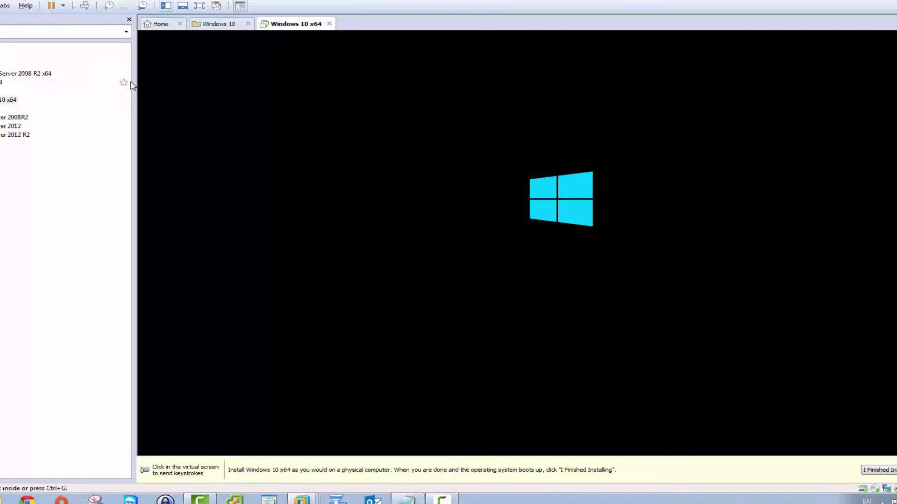
drag(133, 82, 18, 81)
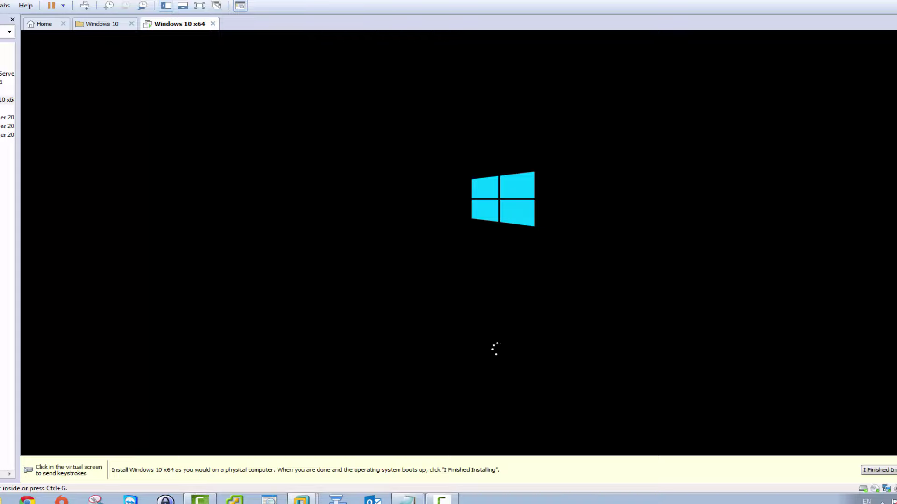
- Clear all the text from the Notepad note and move its window out of the virtual machine's way
click(405, 500)
key(ctrl+a)
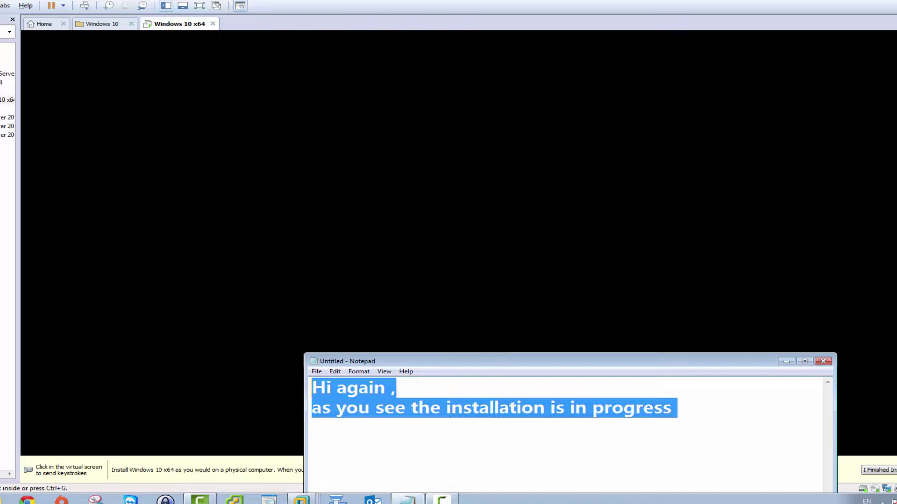
right_click(379, 387)
click(402, 281)
click(60, 500)
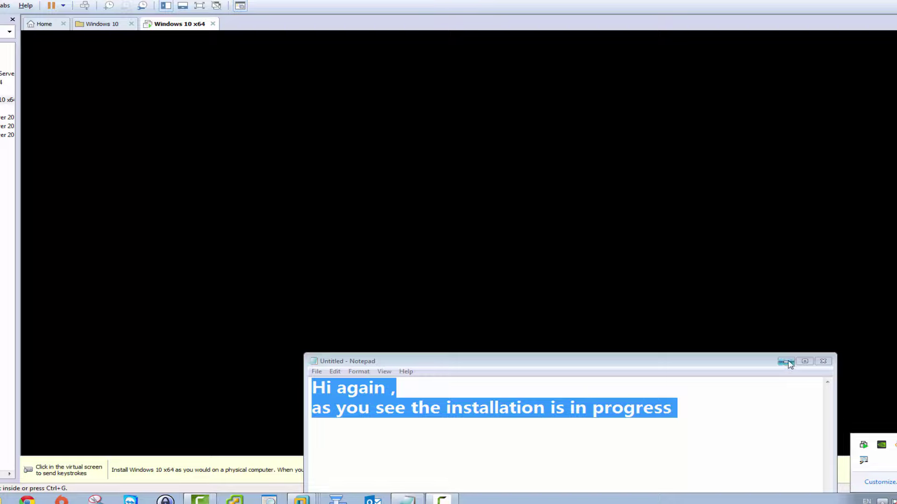
click(823, 361)
click(823, 361)
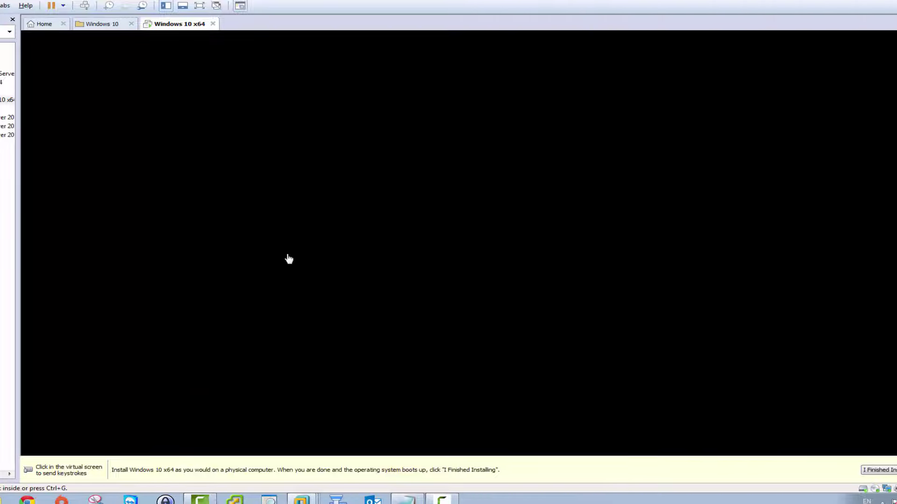
click(408, 500)
right_click(355, 397)
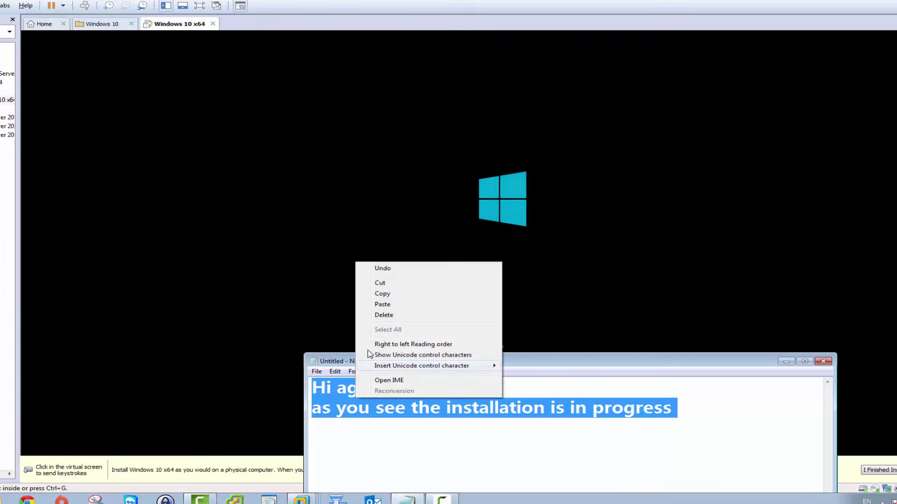
click(385, 283)
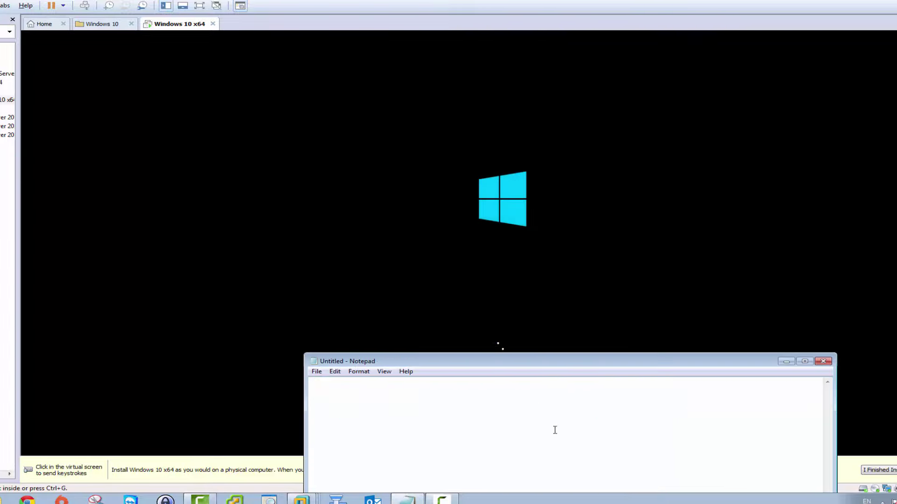
drag(493, 365, 493, 413)
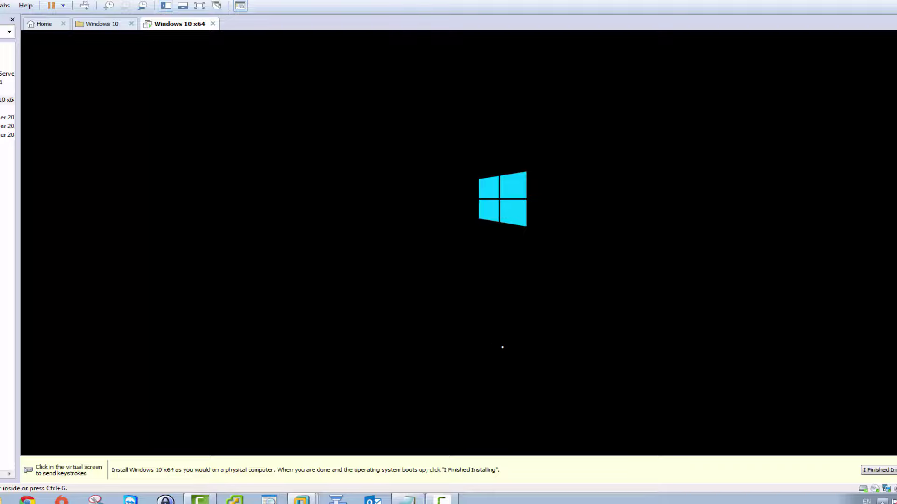
- Check the host computer's CPU and memory performance in Task Manager and close it
right_click(656, 498)
click(703, 480)
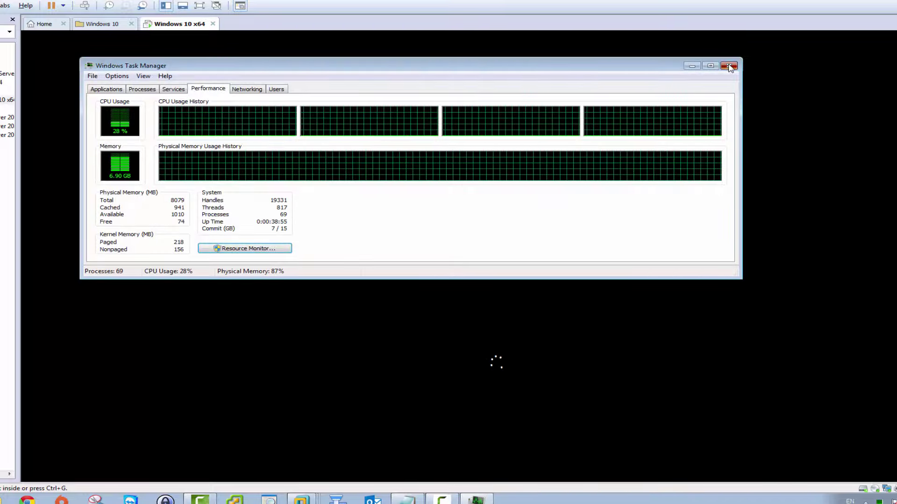
click(730, 65)
- Set the host taskbar to use small icons and show the virtual machine in full screen
right_click(598, 490)
click(627, 487)
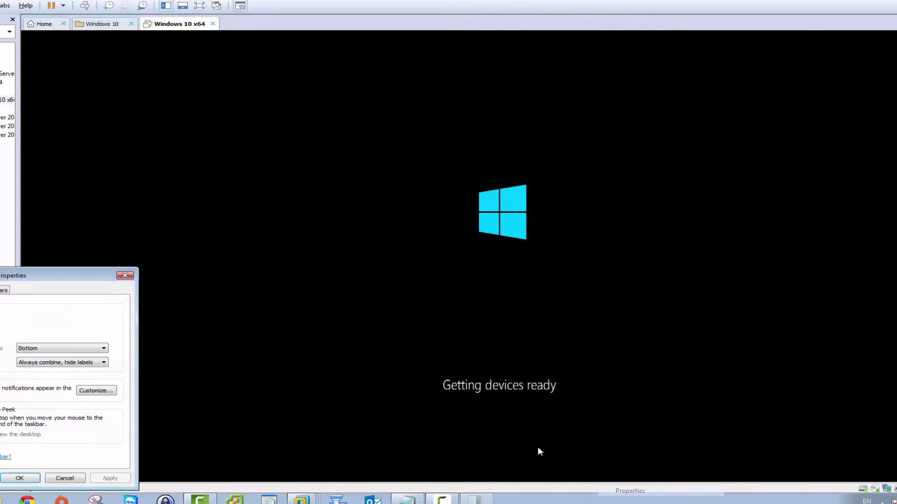
click(1, 327)
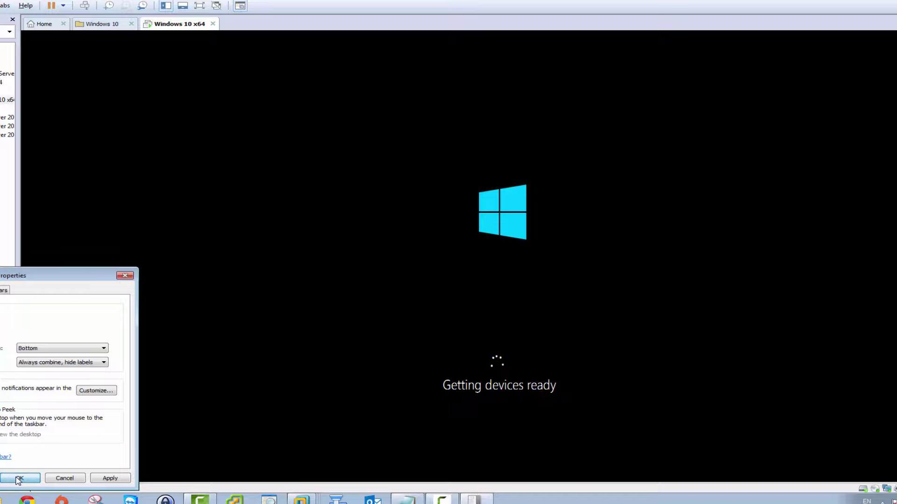
click(18, 478)
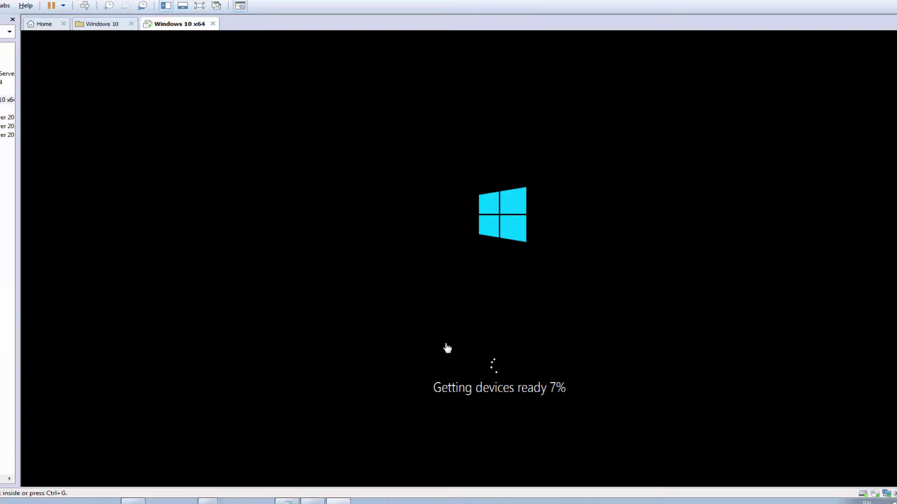
click(311, 294)
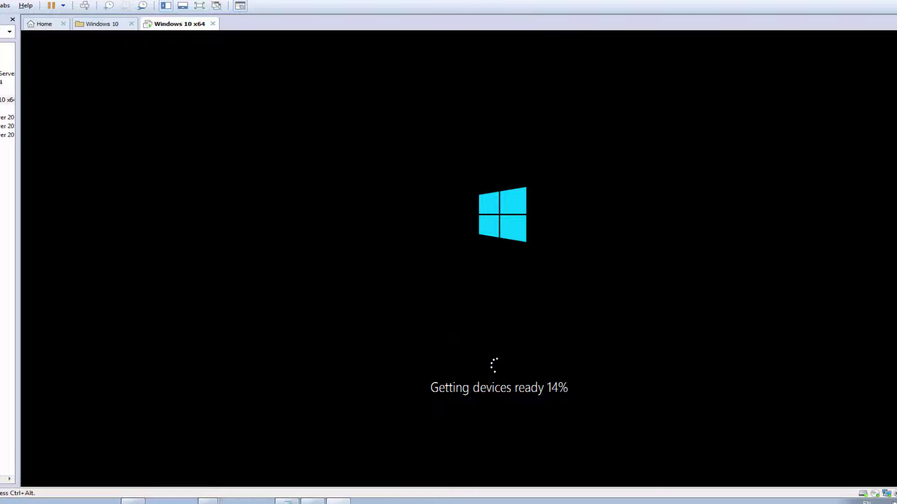
key(ctrl+alt+Return)
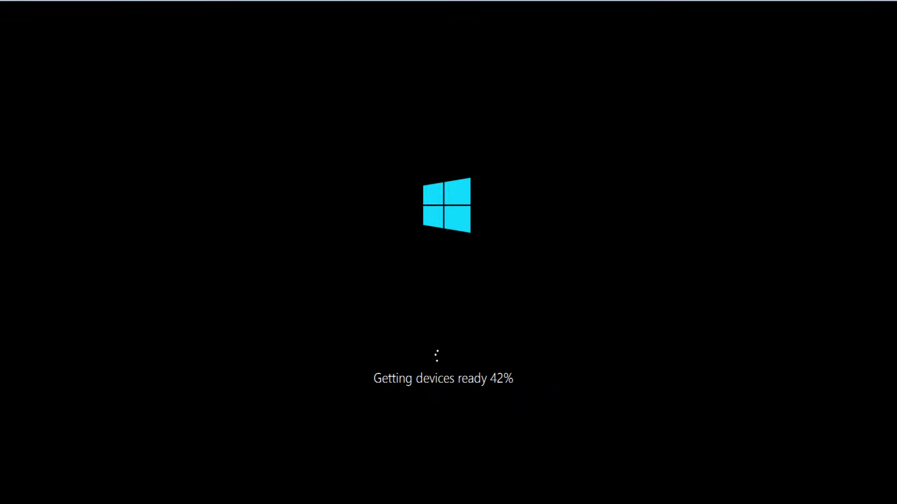
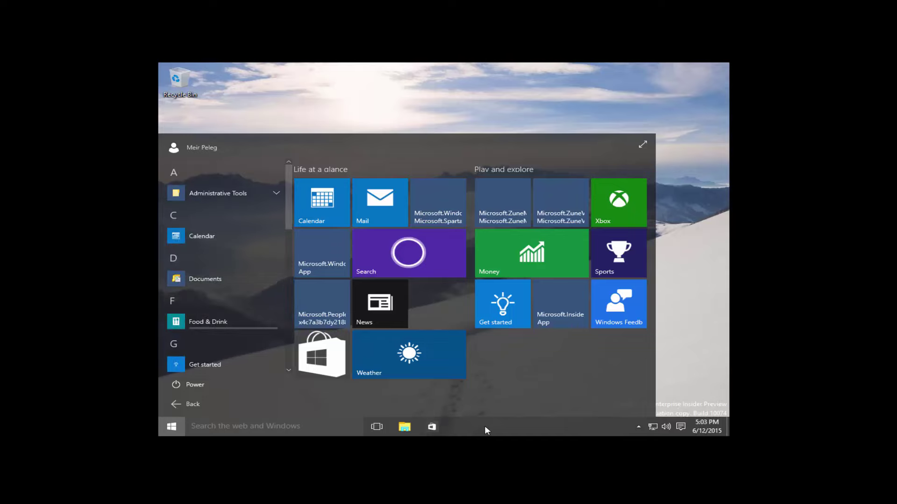
- Open a Command Prompt in the Windows 10 virtual machine and run ipconfig to examine its network configuration
key(super+r)
text(cmd)
key(Return)
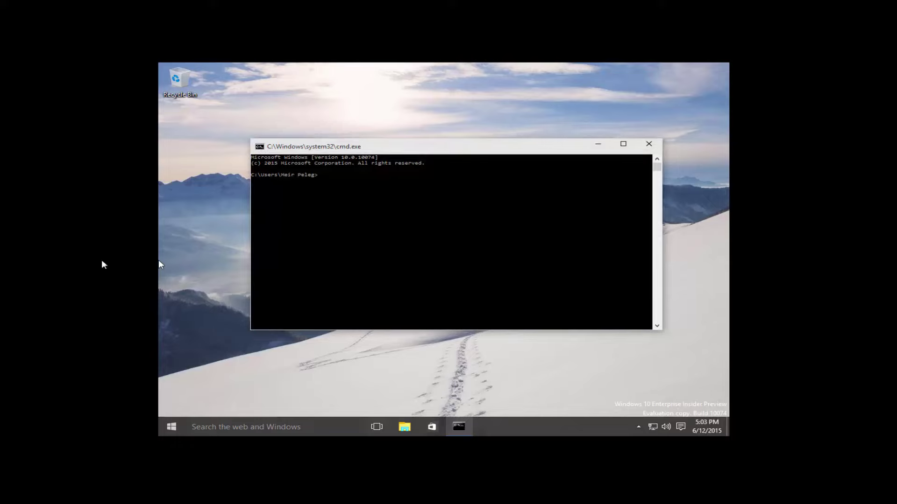
click(357, 281)
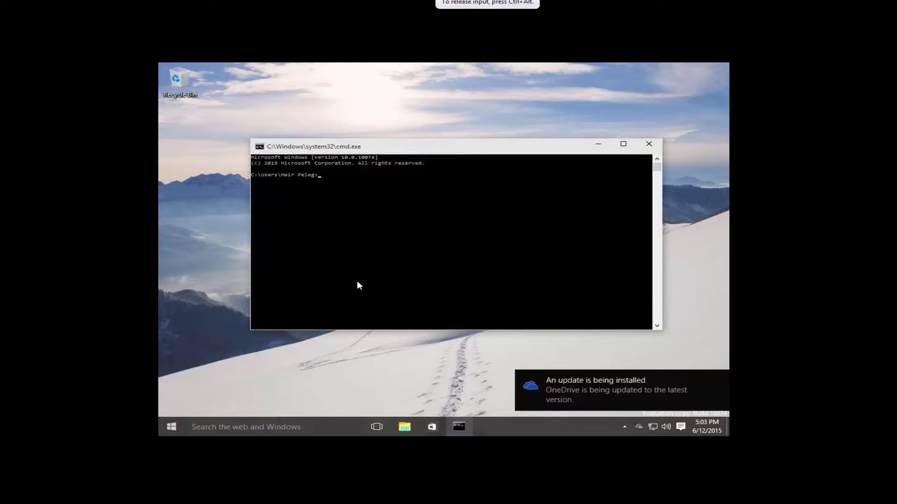
click(357, 281)
text(ipconfig)
key(Return)
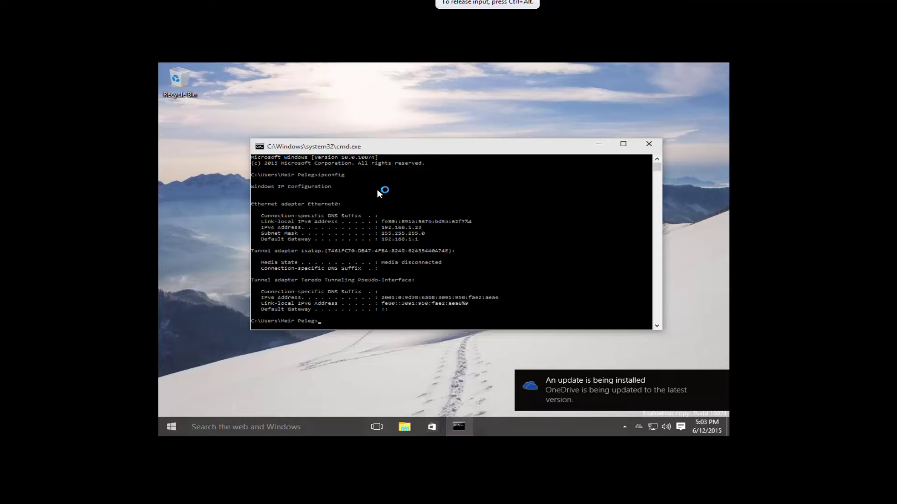
- Ping 8.8.4.4 to test the internet connection, stop the ping and close the Command Prompt
click(382, 221)
text(ping)
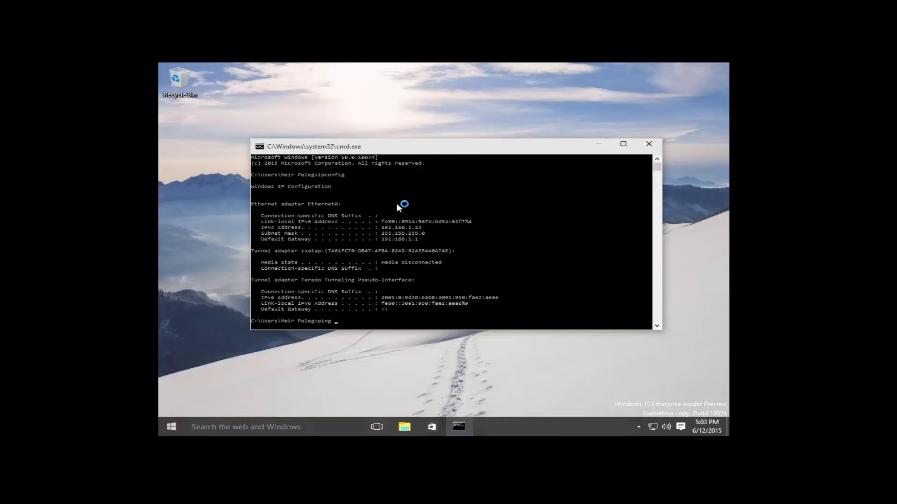
text( 9.9.)
key(BackSpace)
text(8.8.4.4.)
key(BackSpace)
key(Return)
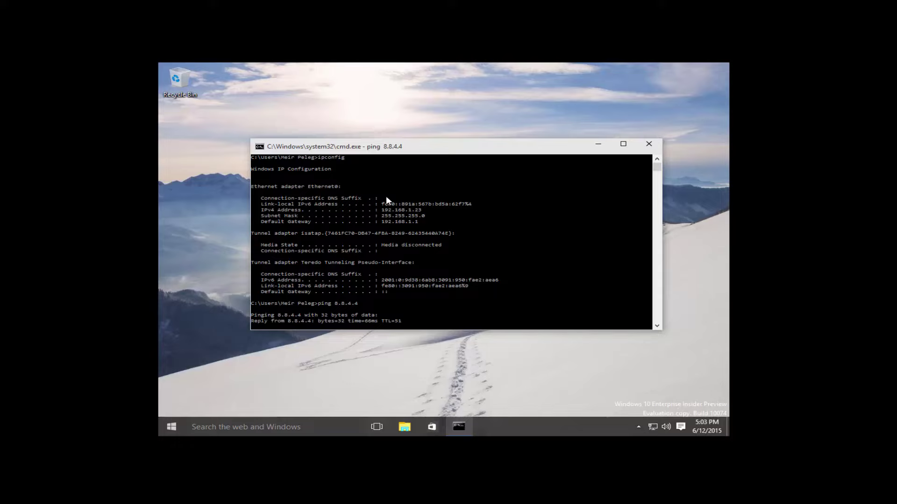
key(ctrl+c)
key(Return)
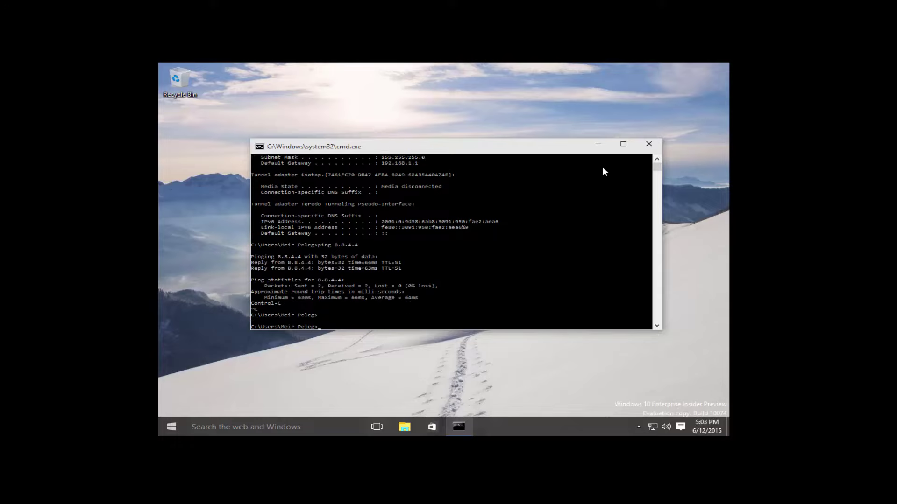
click(653, 148)
- Look through the display settings and the text and app scaling option in a maximized Settings window, keeping 100%, and close it
right_click(382, 181)
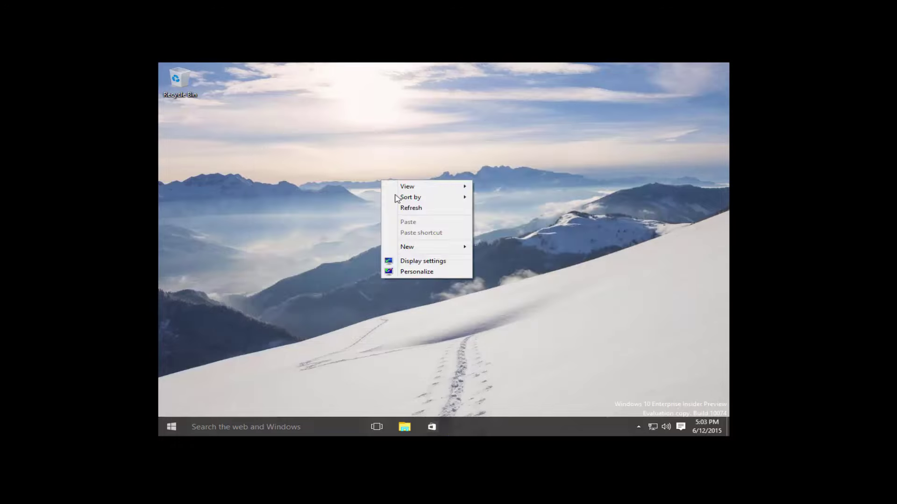
click(418, 264)
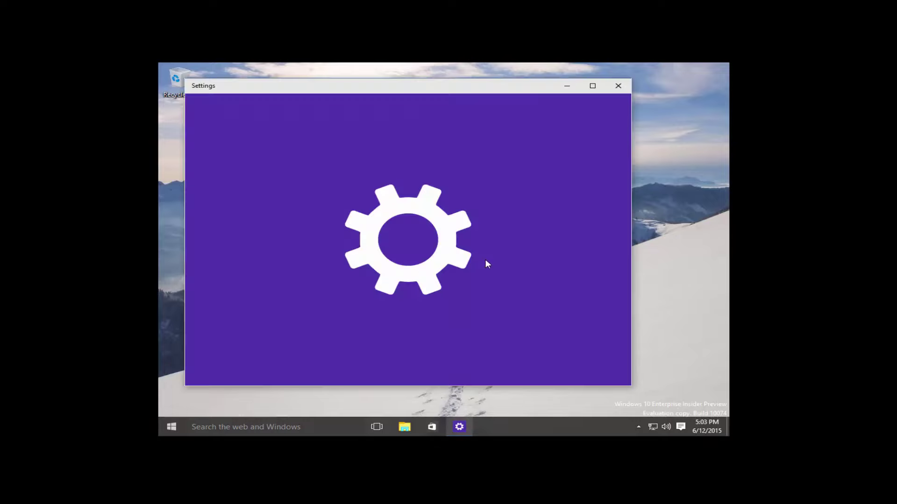
click(593, 85)
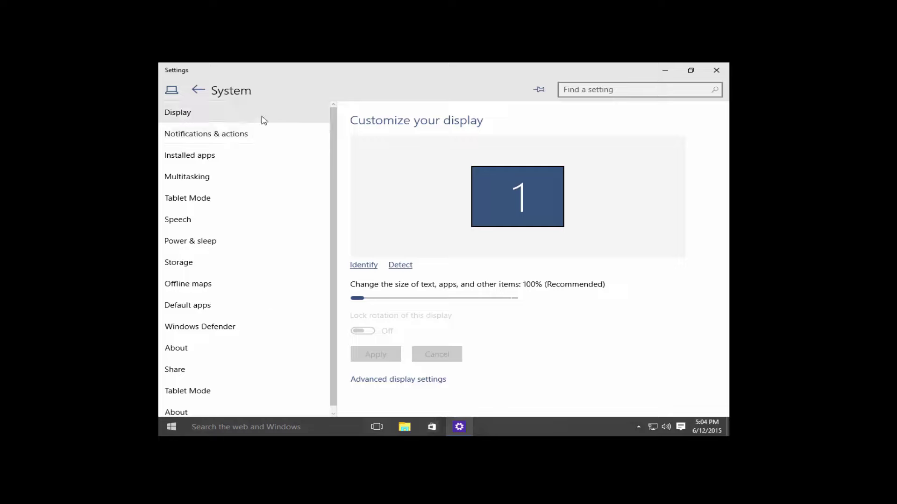
mouse_move(336, 144)
mouse_down()
mouse_move(336, 190)
mouse_move(335, 132)
mouse_up()
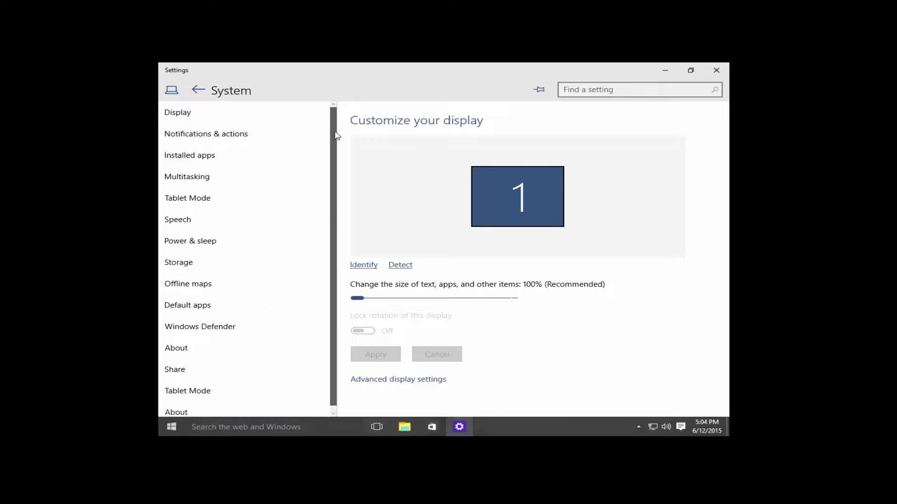
click(296, 136)
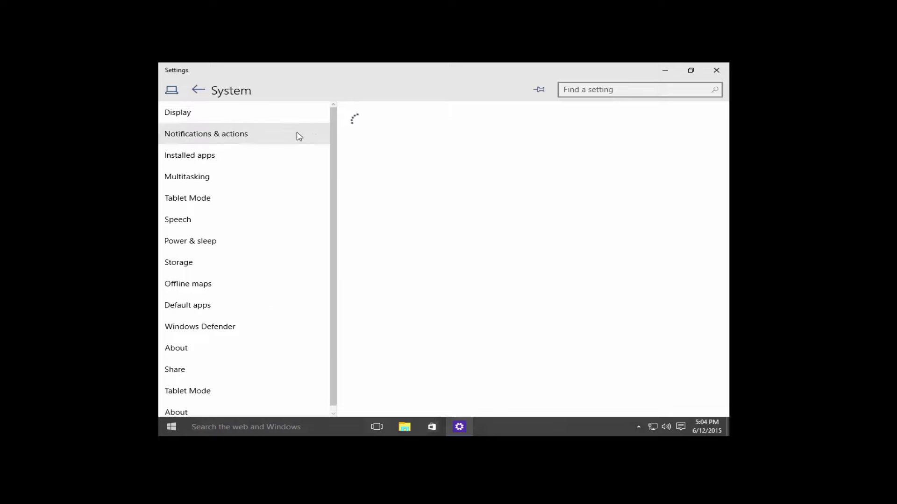
click(200, 112)
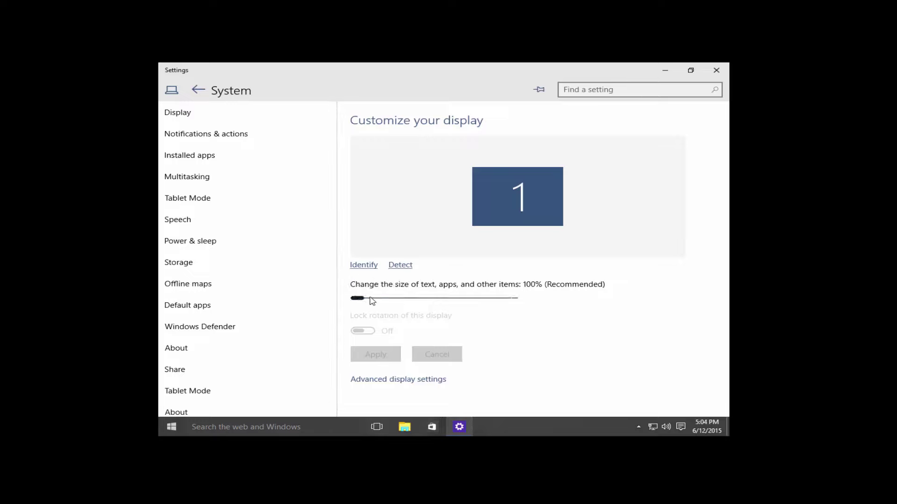
mouse_move(372, 301)
mouse_down()
mouse_move(467, 302)
mouse_move(357, 298)
mouse_up()
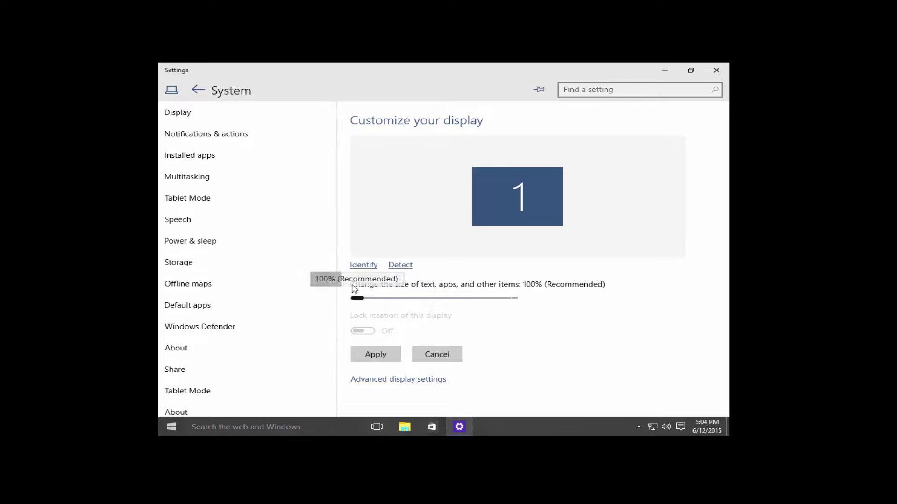
click(714, 70)
- Personalize the desktop with the green hills background picture and set its fit to Tile
right_click(393, 140)
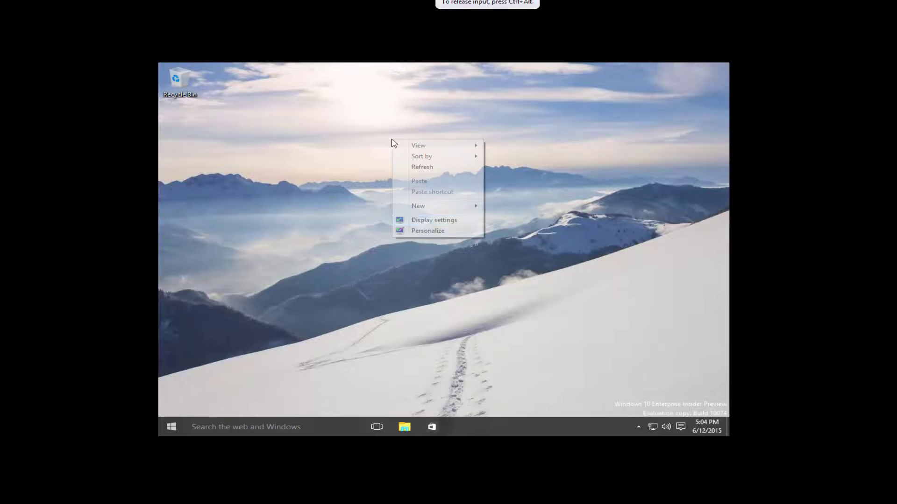
click(427, 231)
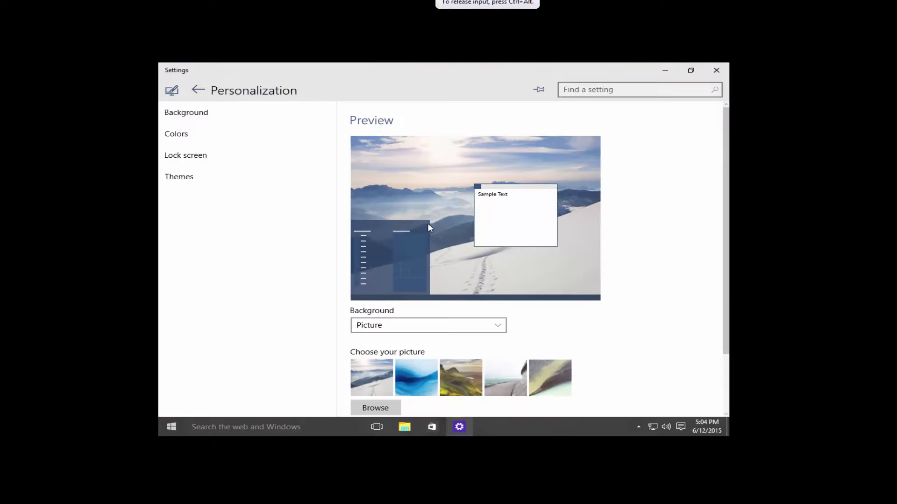
click(451, 374)
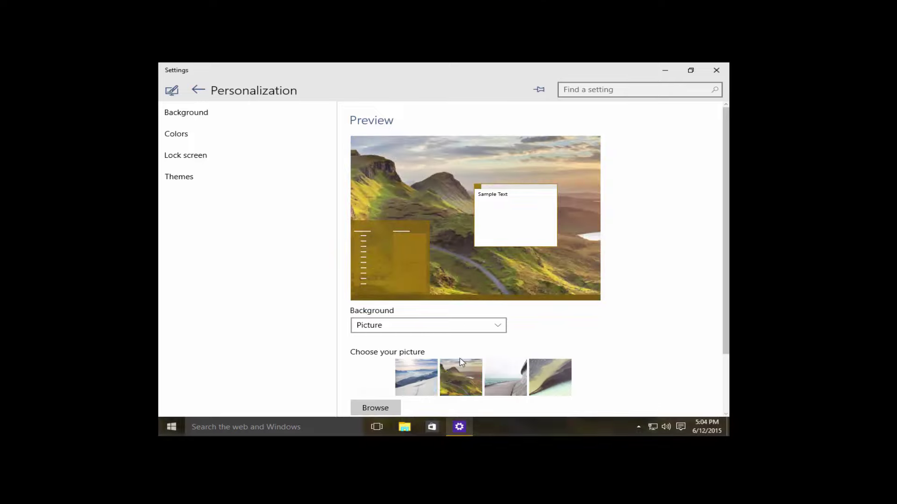
scroll(703, 247, down, 2)
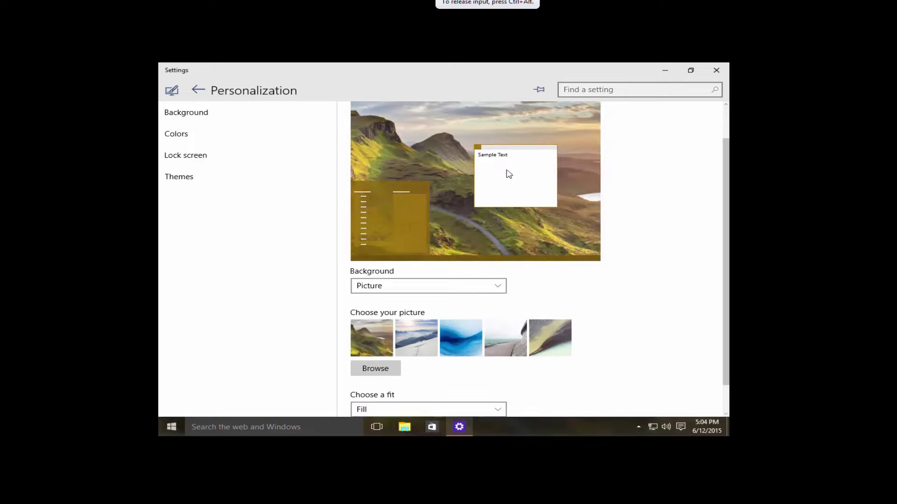
click(478, 410)
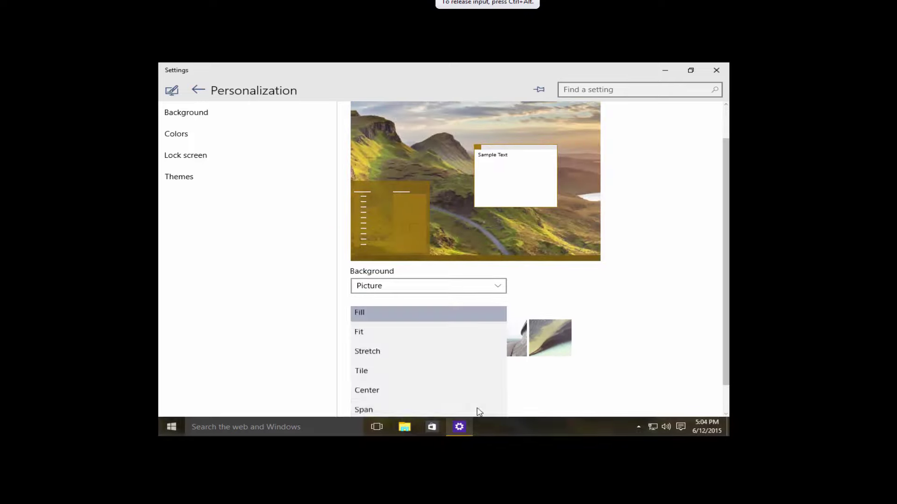
click(428, 373)
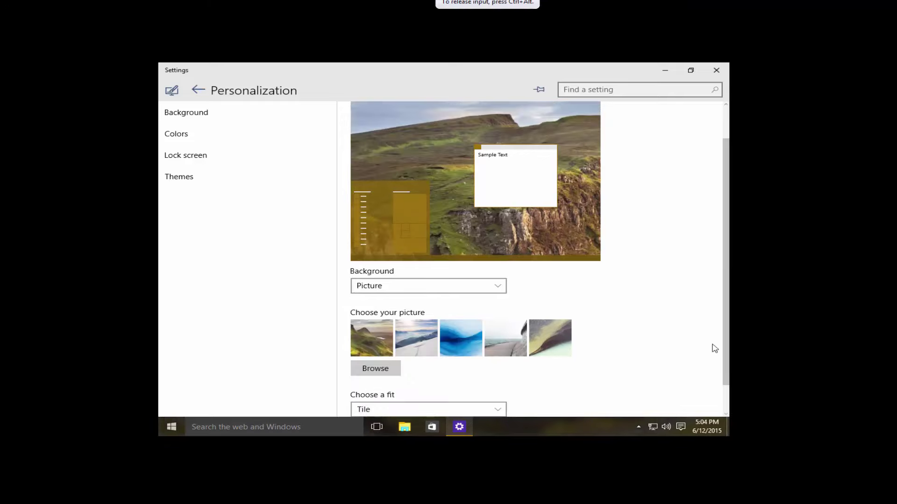
- Review the rest of the background options and return to the Settings home page
scroll(719, 186, down, 2)
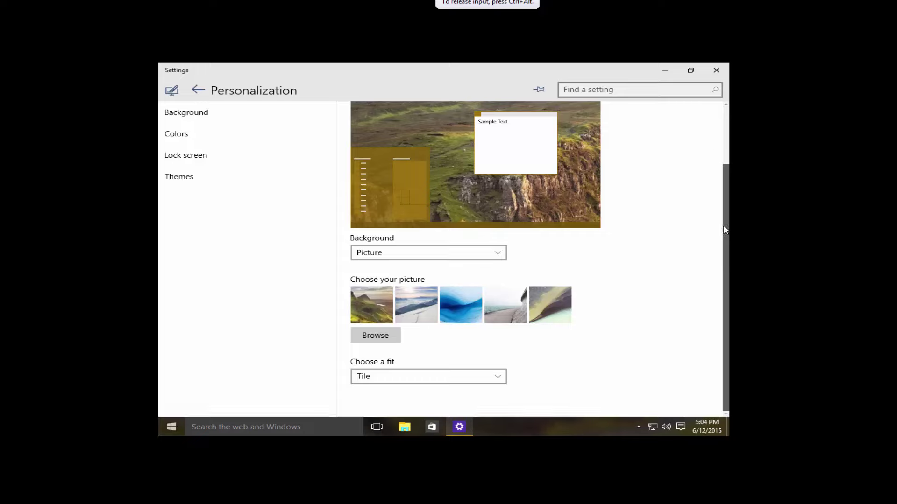
scroll(713, 147, up, 3)
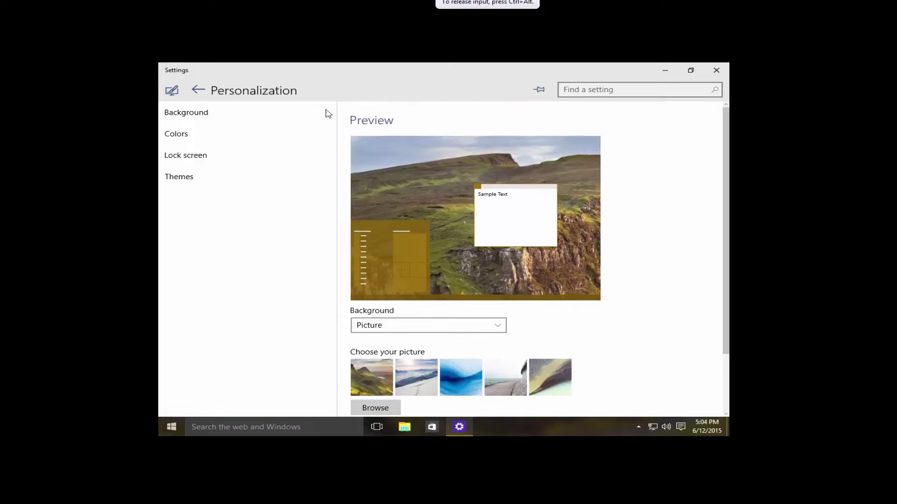
click(171, 90)
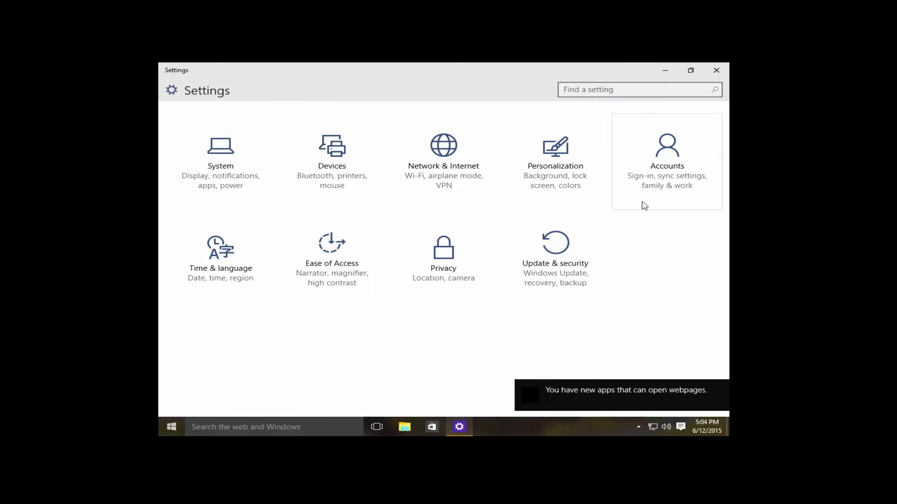
- Close Settings and create a desktop shortcut to This PC from File Explorer
click(716, 70)
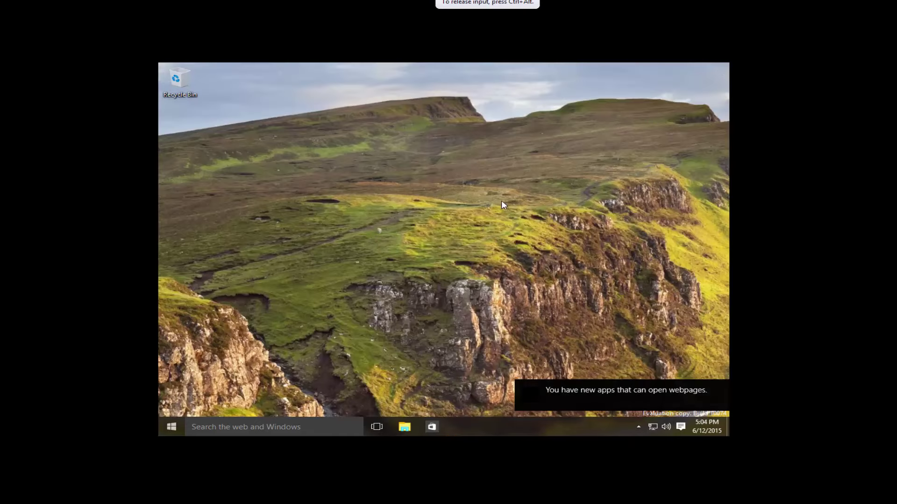
right_click(391, 199)
key(Escape)
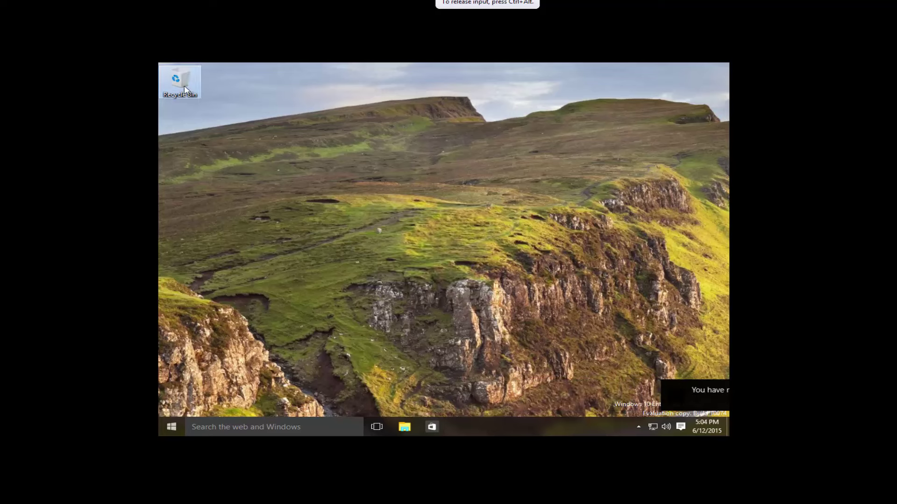
key(super)
click(404, 427)
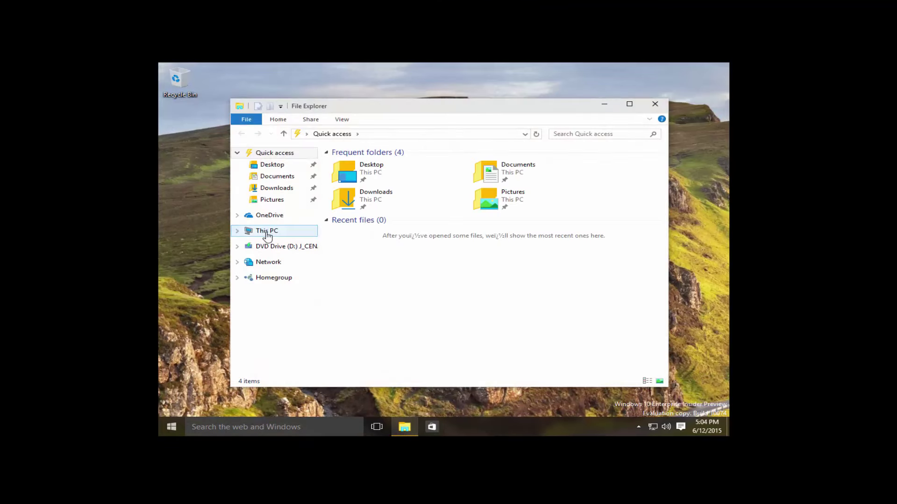
drag(262, 231, 221, 199)
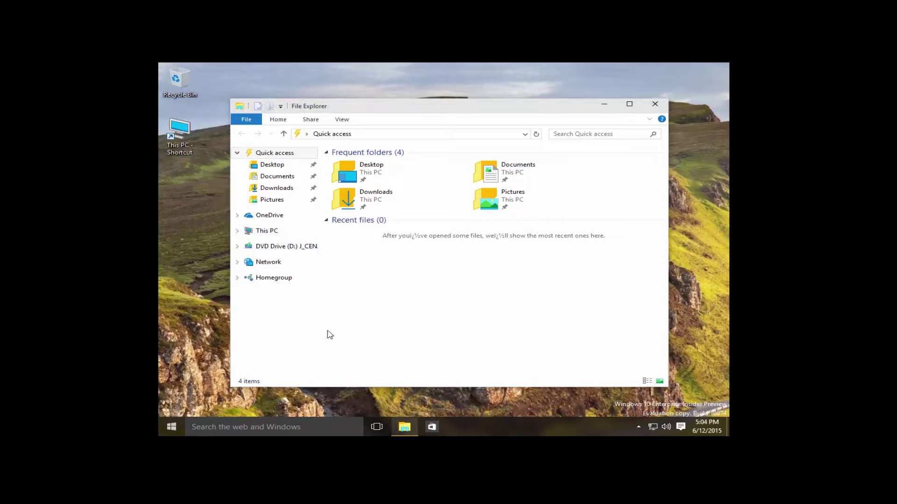
- Open the Control Panel with the control command, view it by small icons, and close it and File Explorer
key(super+r)
text(control)
key(Return)
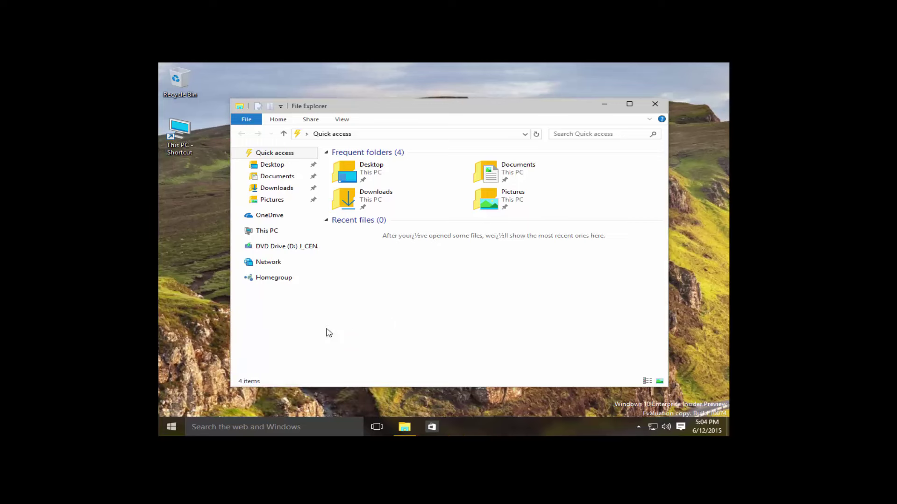
click(643, 118)
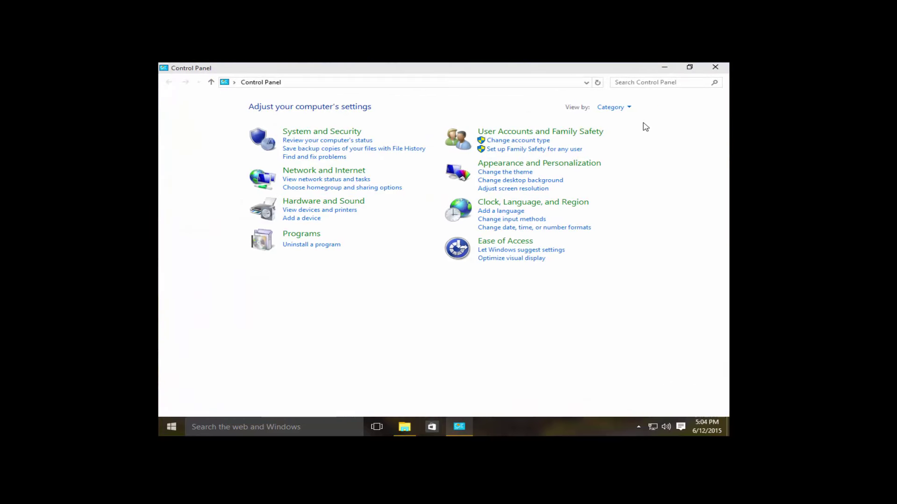
click(625, 111)
click(622, 144)
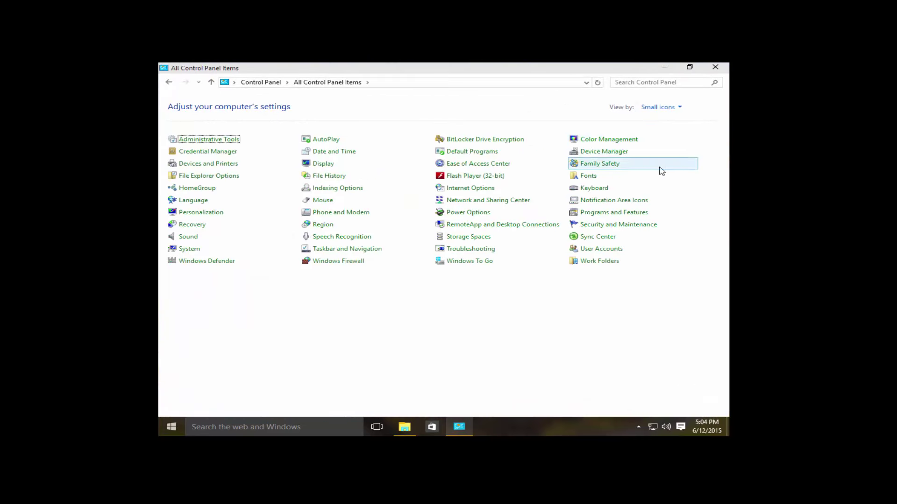
click(715, 67)
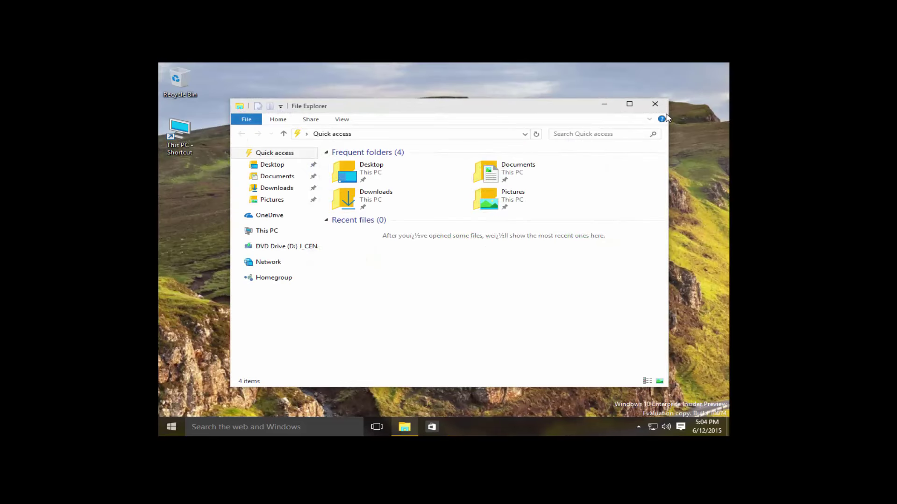
click(655, 105)
- Run the address www,pelegit.co.il to launch the web browser and maximize its window
key(super+r)
text(ww)
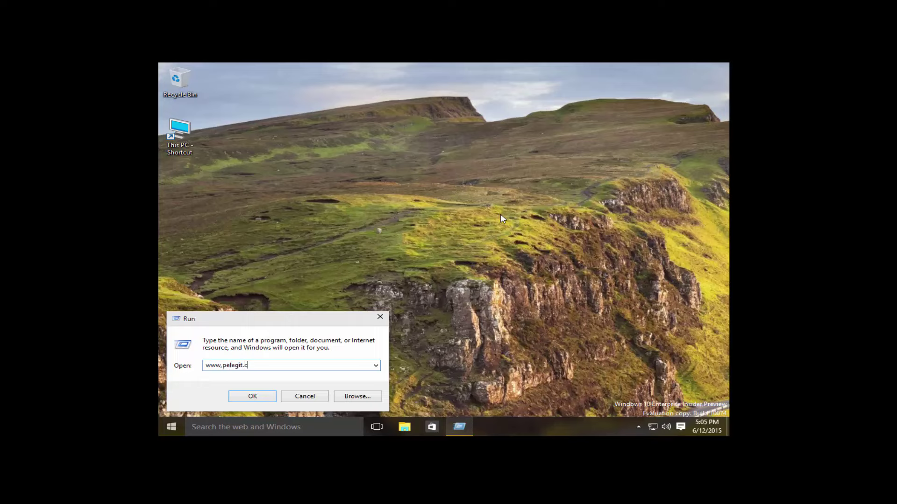
text(w,pelegit.co.il)
key(Return)
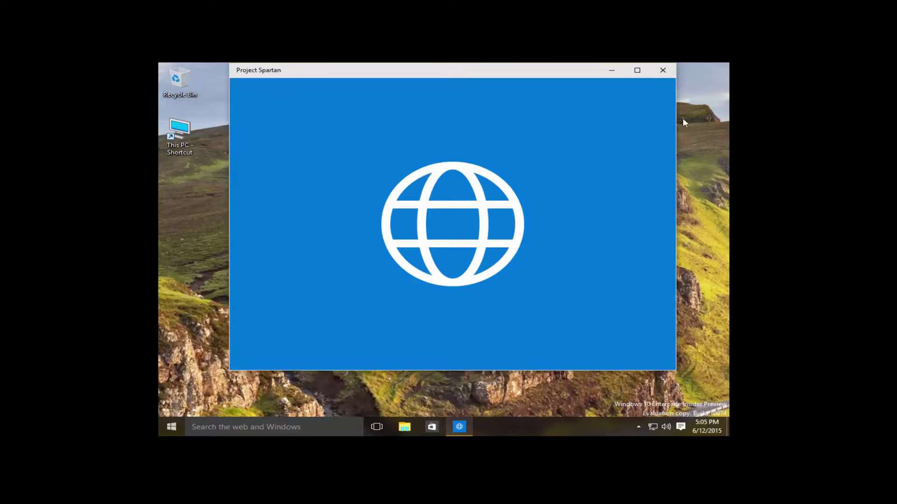
click(637, 71)
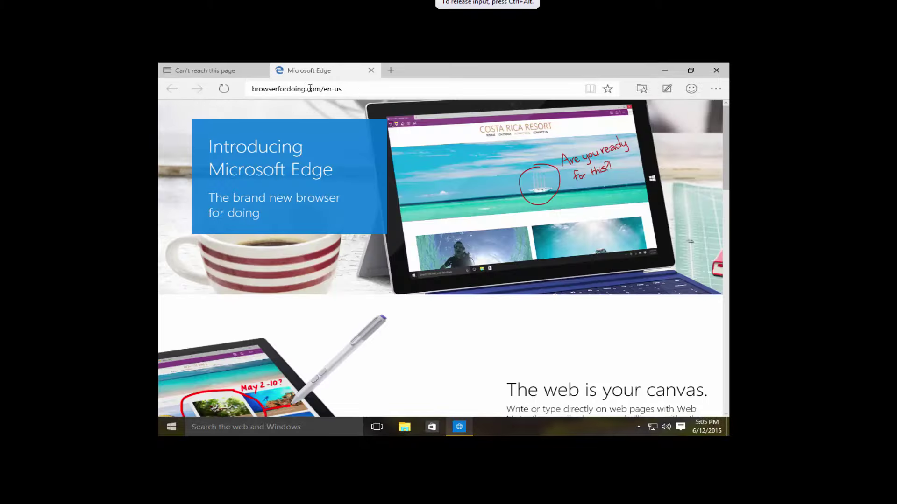
- Load pelegit.co.il in the Microsoft Edge introduction tab and close the tab with the mistyped address
click(333, 84)
text(plegi)
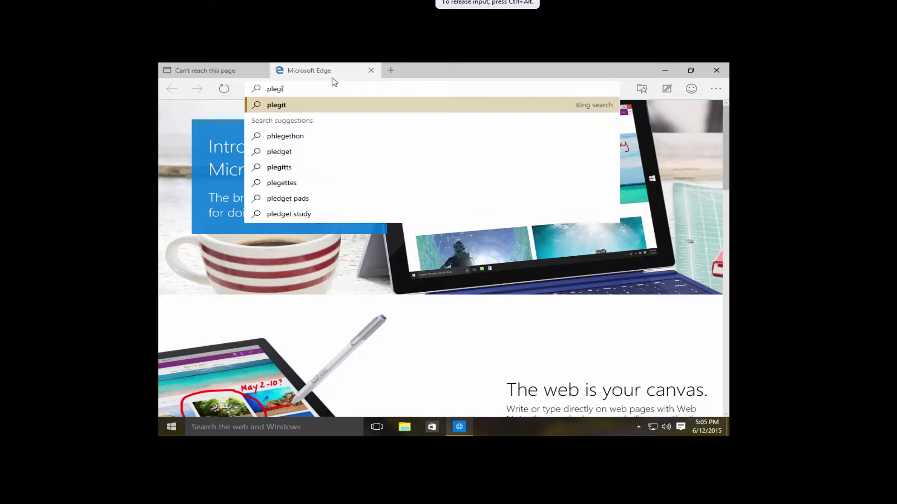
key(BackSpace)
key(BackSpace)
key(BackSpace)
text(elegit.co.il)
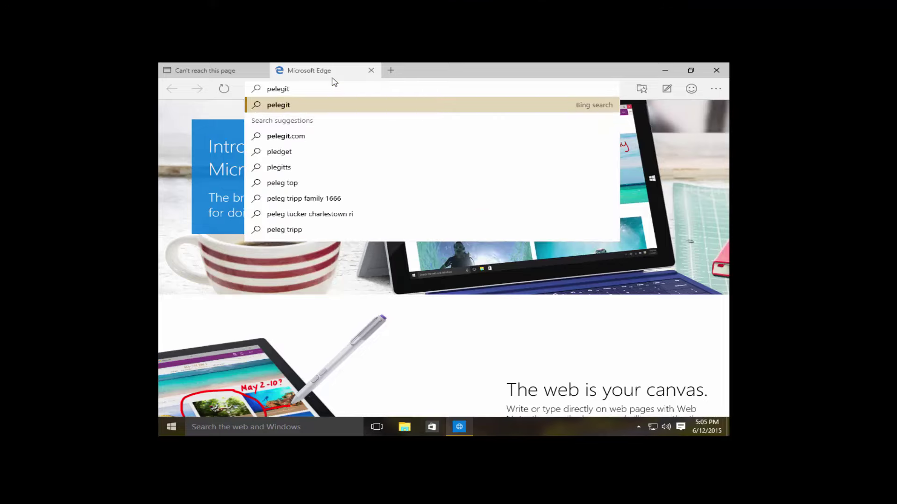
key(Return)
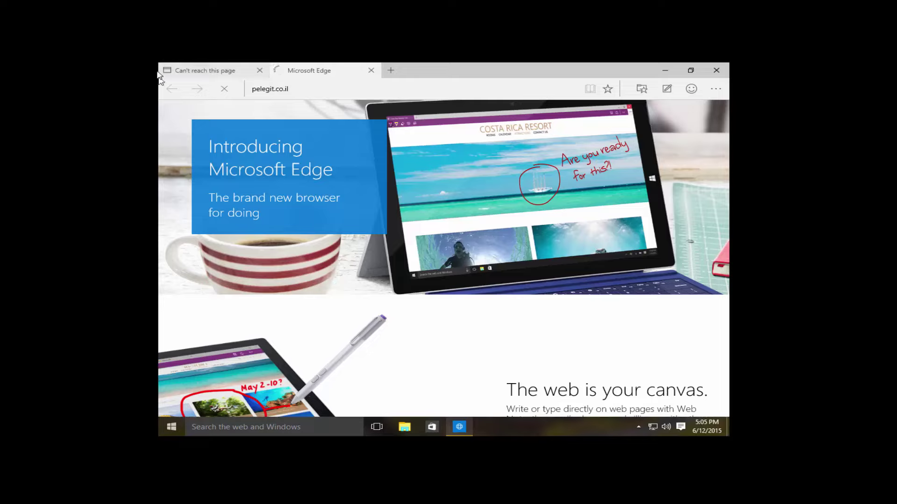
click(206, 72)
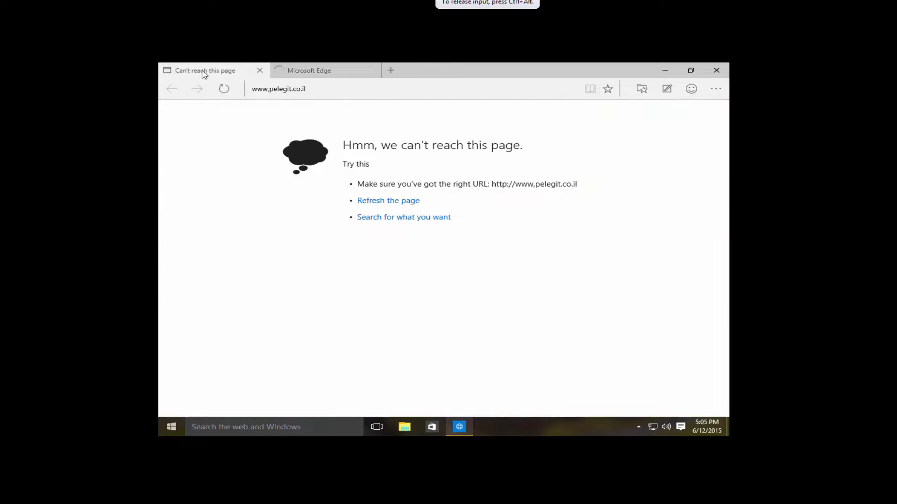
click(260, 71)
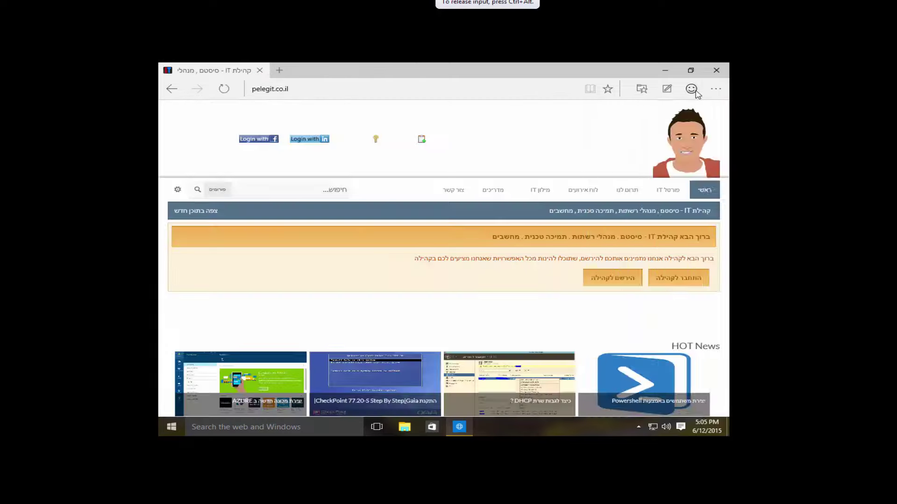
- Look at the browser's Feedback & reporting form and its list of further actions, and dismiss both
click(692, 89)
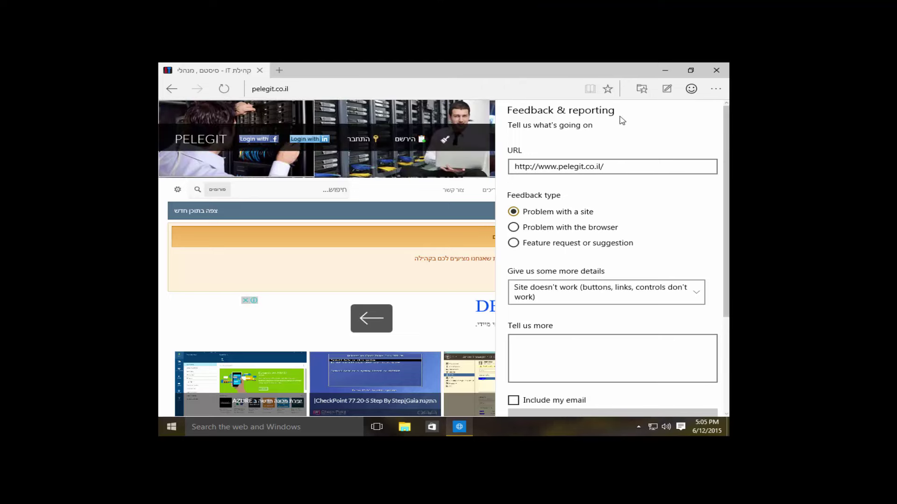
click(691, 89)
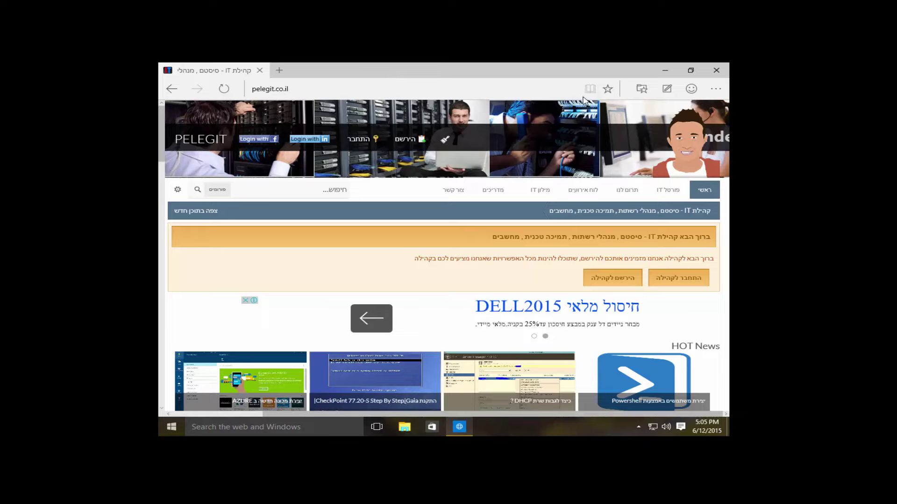
click(715, 89)
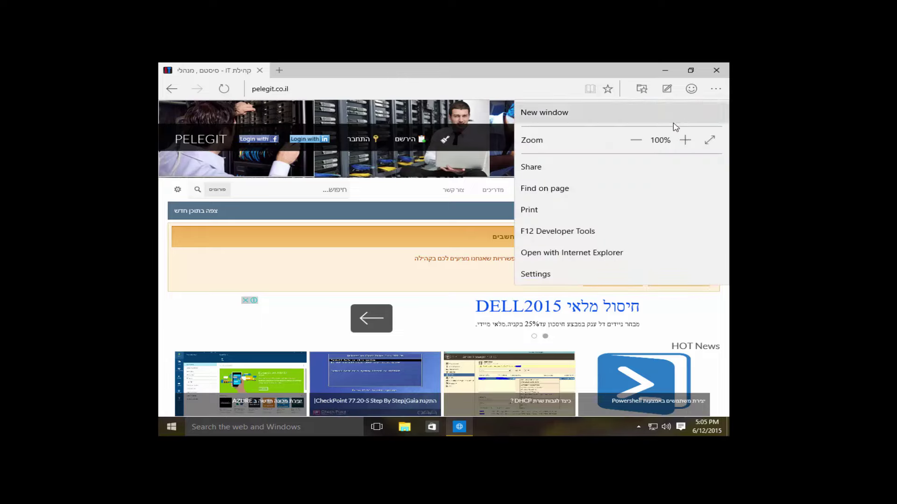
click(506, 82)
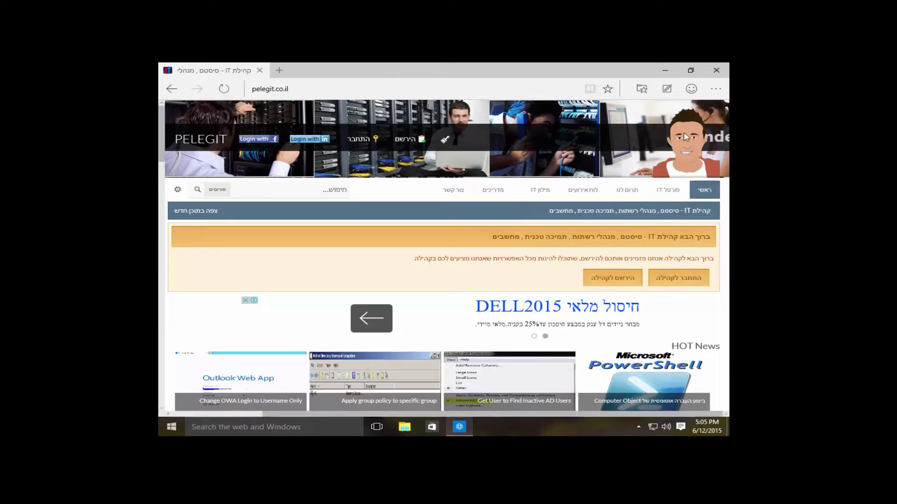
- Look through the forum listings on the pelegit.co.il page and close the browser
scroll(380, 171, down, 3)
scroll(380, 172, down, 15)
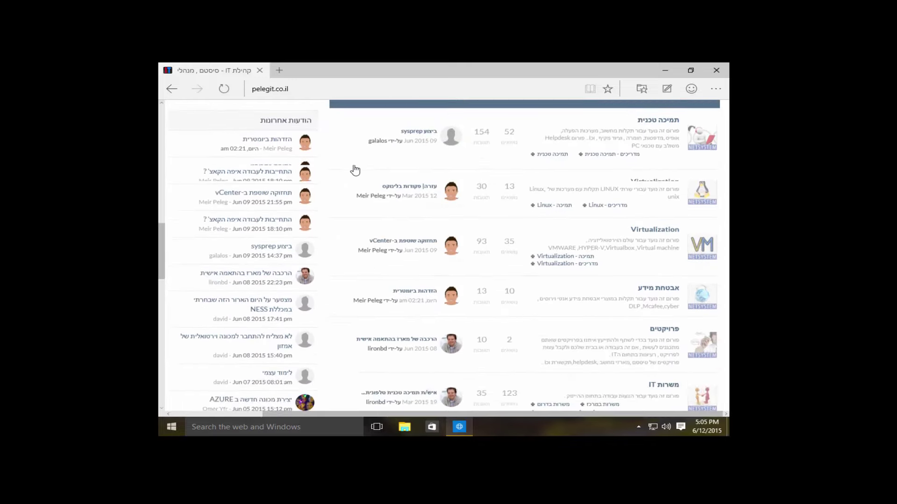
scroll(355, 168, down, 6)
scroll(362, 168, up, 8)
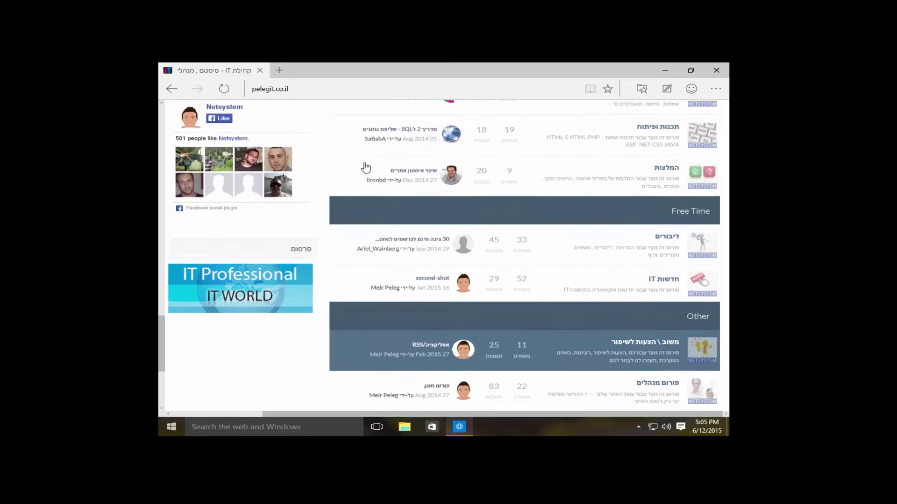
scroll(366, 168, up, 5)
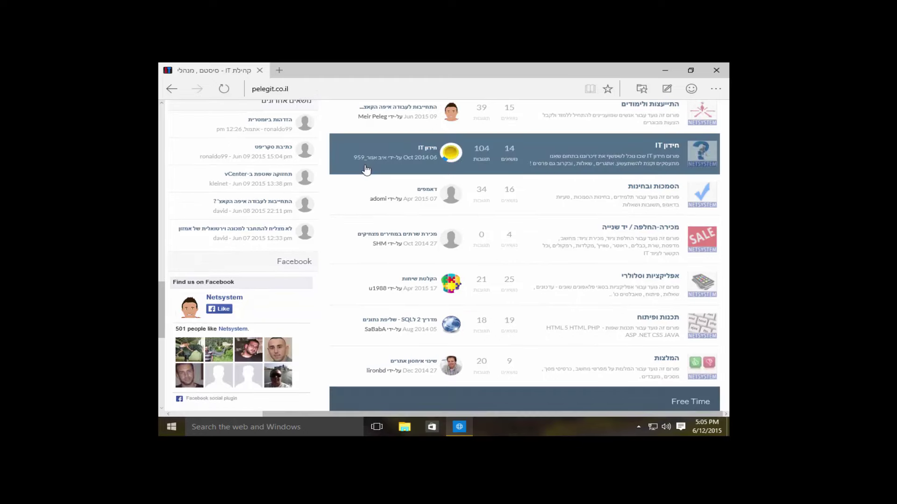
scroll(368, 170, up, 5)
key(alt+F4)
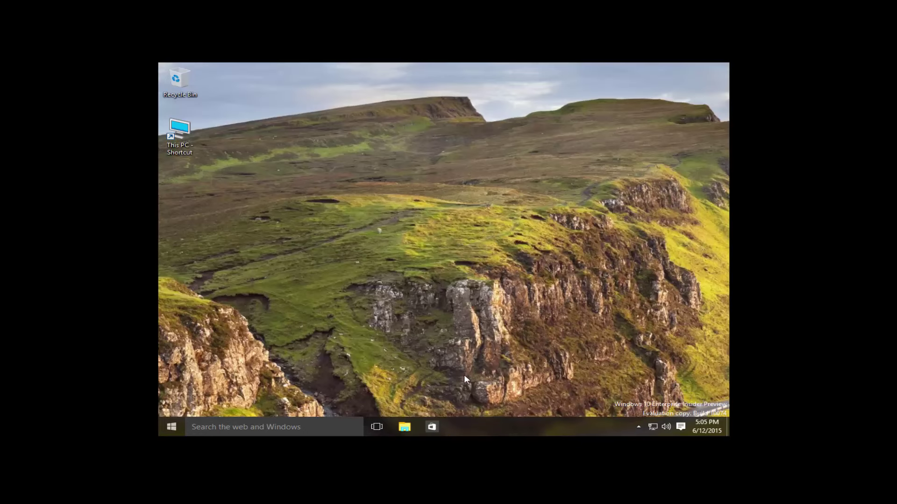
- Look at Task View with its new desktop option and return to the desktop
click(385, 424)
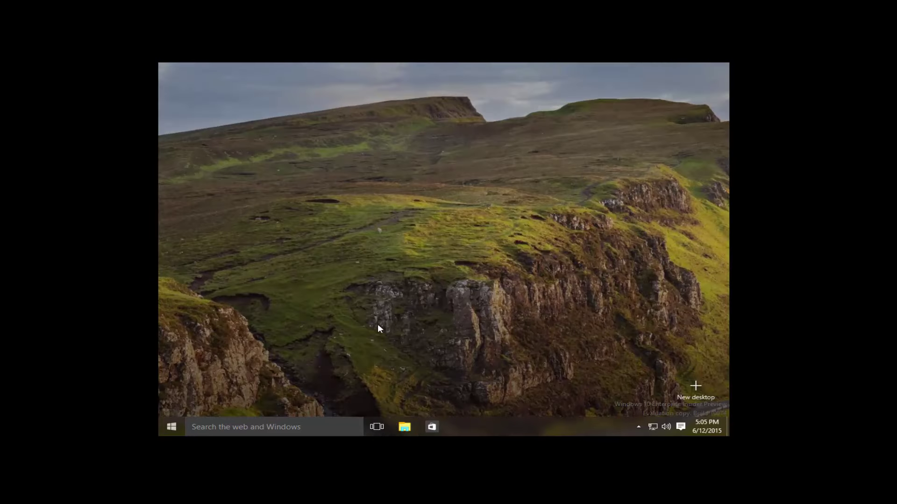
click(308, 348)
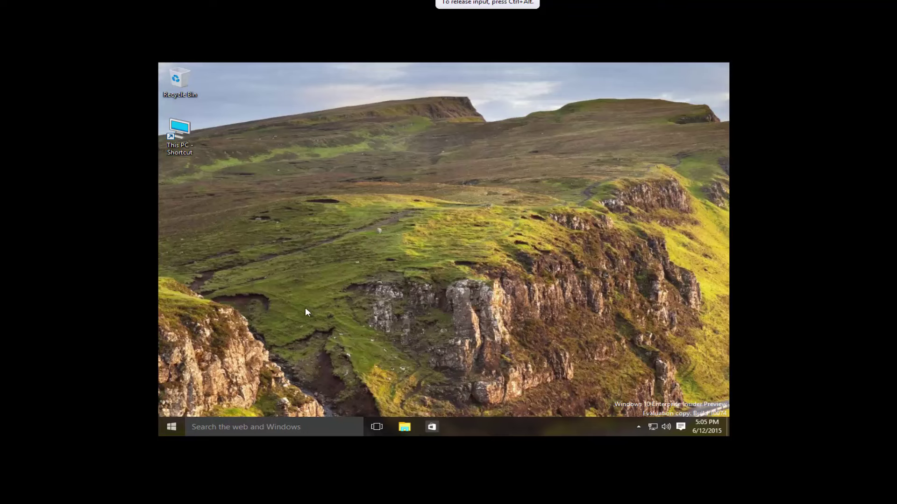
- Launch Task Manager with the taskmgr command and expand it to show more details
key(super+r)
text(t)
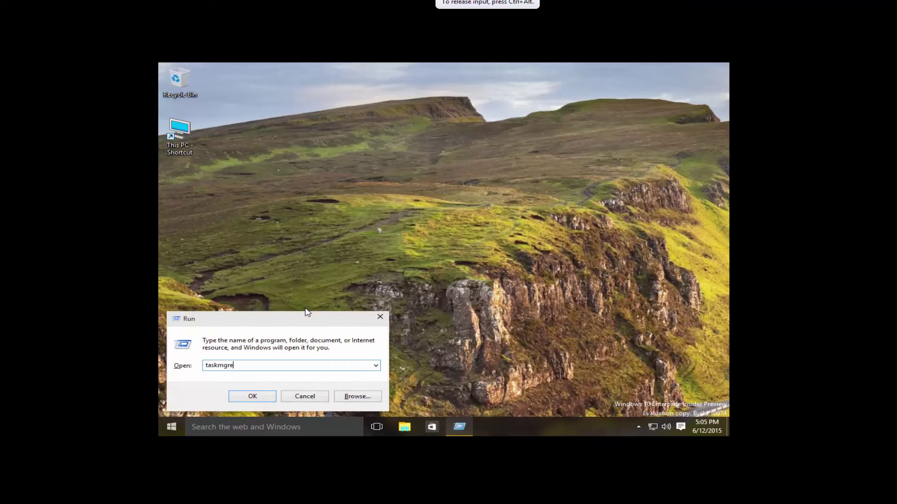
key(Return)
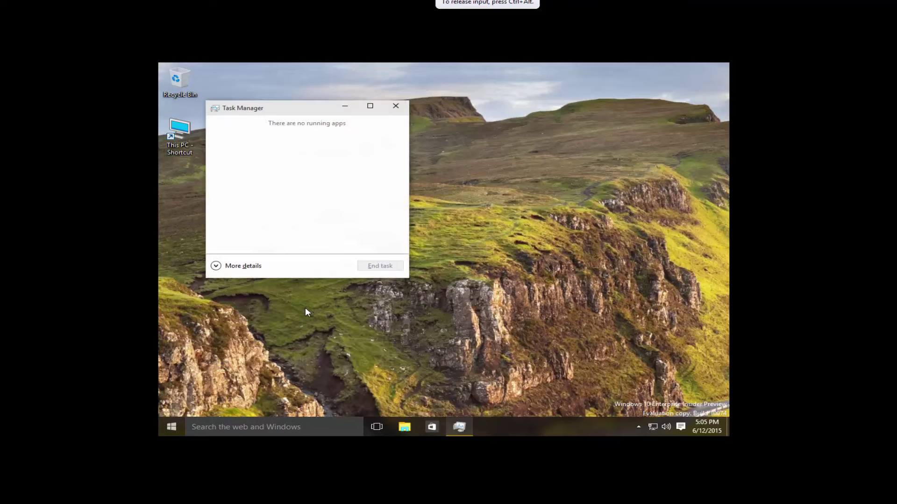
click(232, 267)
- Review Task Manager's Performance, App history, Startup, Users, Details and Services pages and close it
click(266, 133)
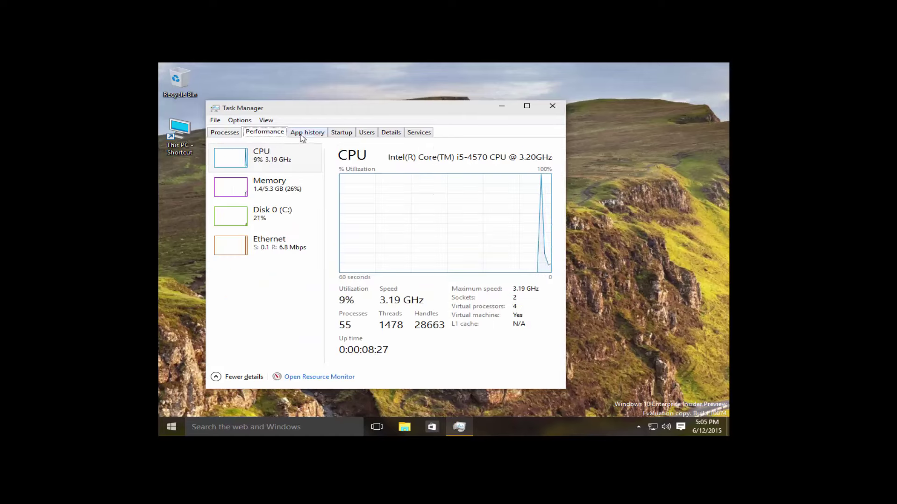
click(321, 134)
click(347, 134)
click(366, 134)
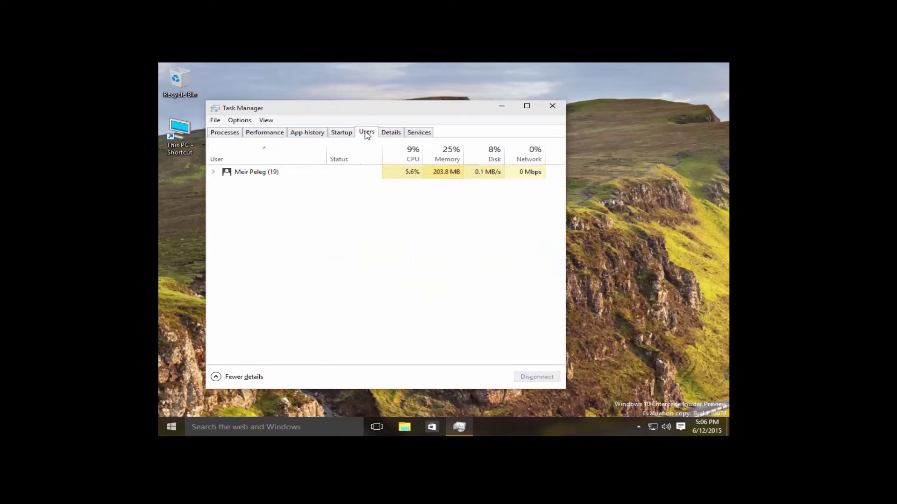
click(393, 133)
click(419, 133)
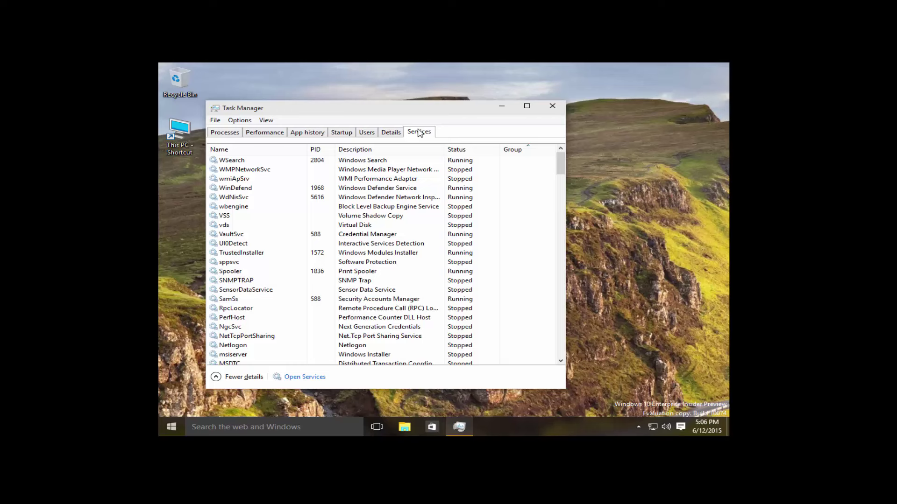
click(552, 106)
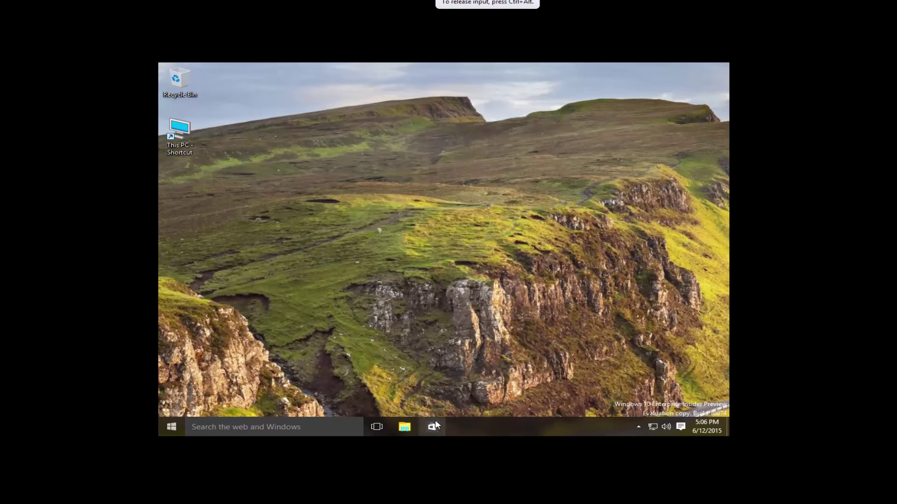
- Check the network, hidden icons and volume items in the notification area, and open the Notifications pane
click(652, 426)
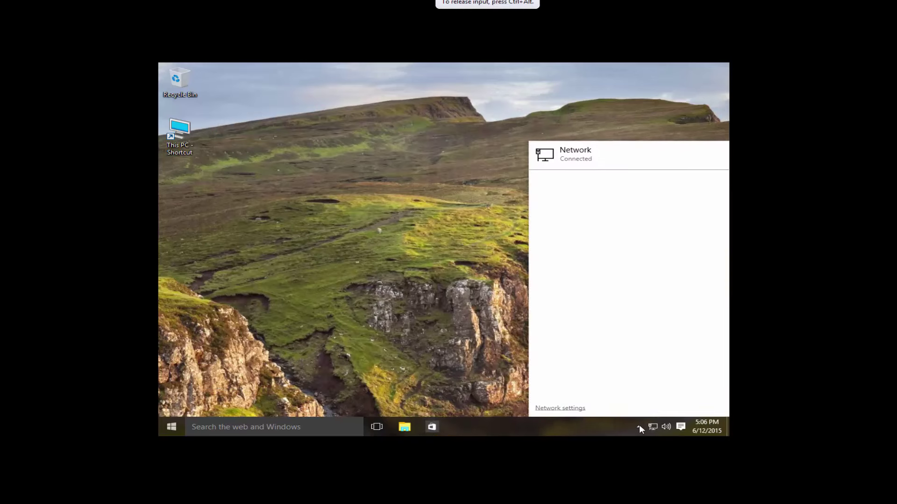
click(636, 426)
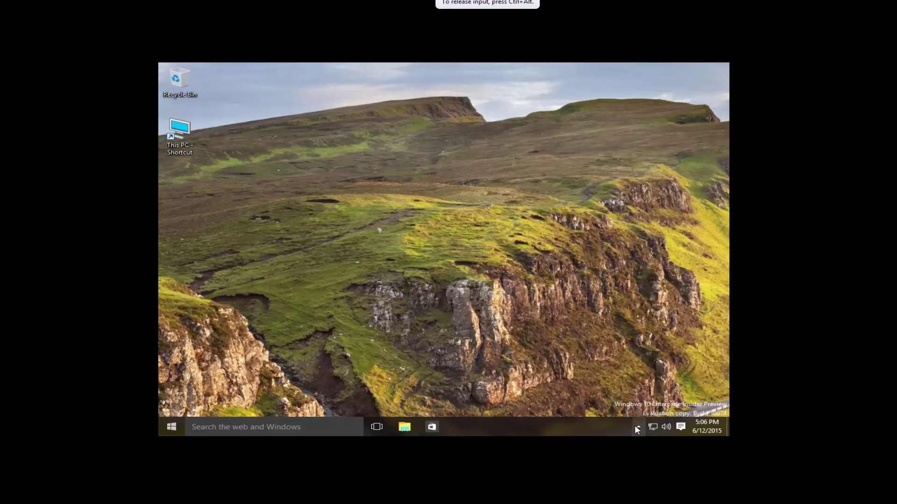
click(667, 426)
click(680, 427)
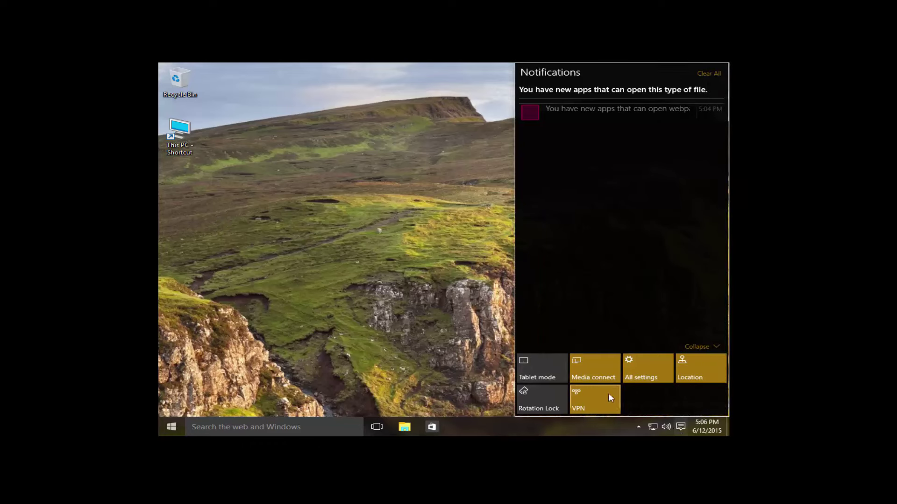
- Dismiss the Notifications pane and launch Notepad with the notepad run command
click(374, 181)
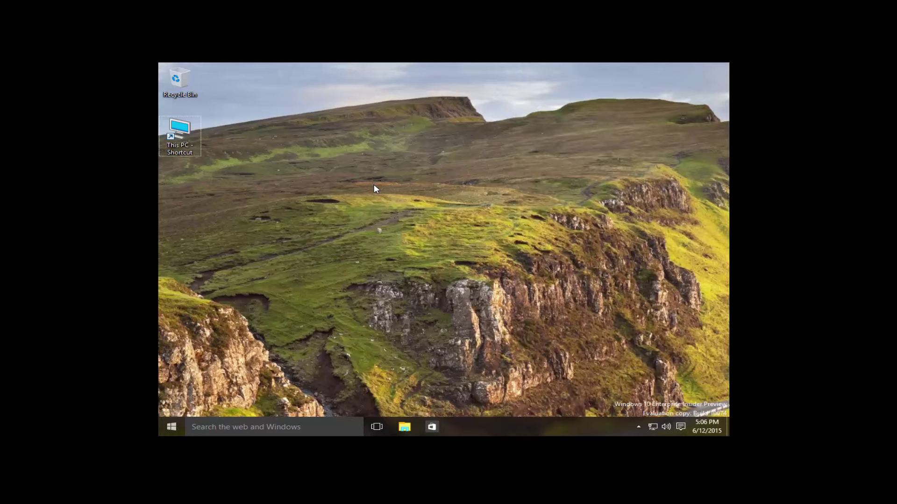
key(super+r)
text(notepad)
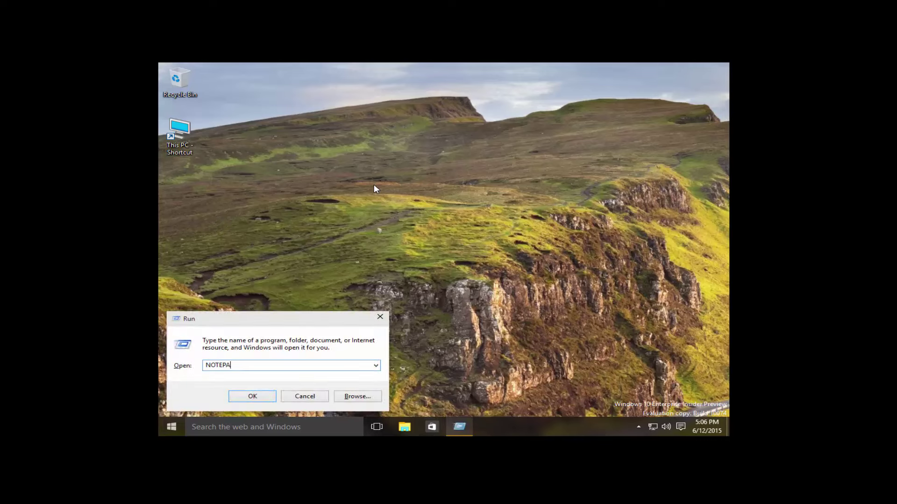
key(Return)
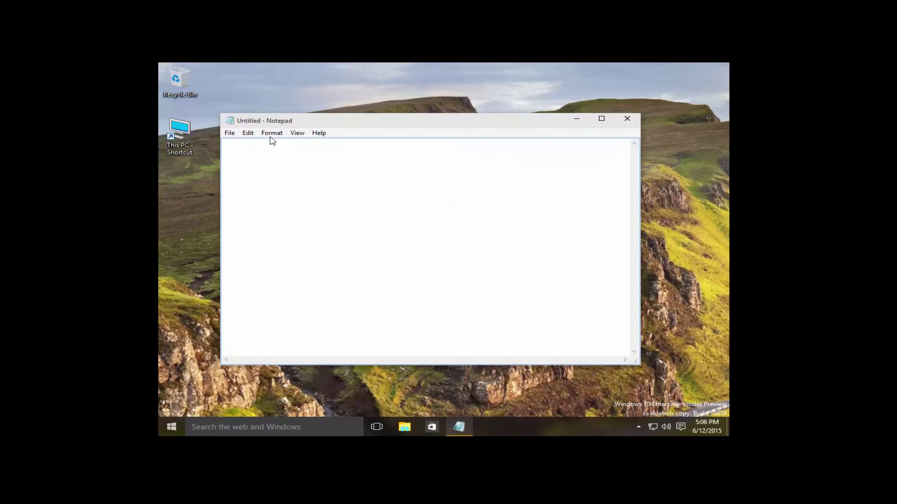
- Set Notepad's font to Constantia, Bold, size 16
click(270, 137)
click(290, 154)
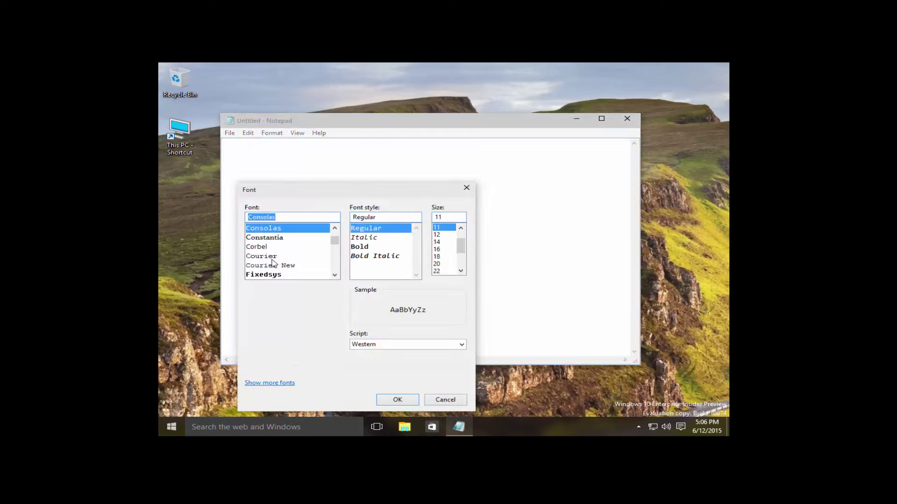
click(299, 238)
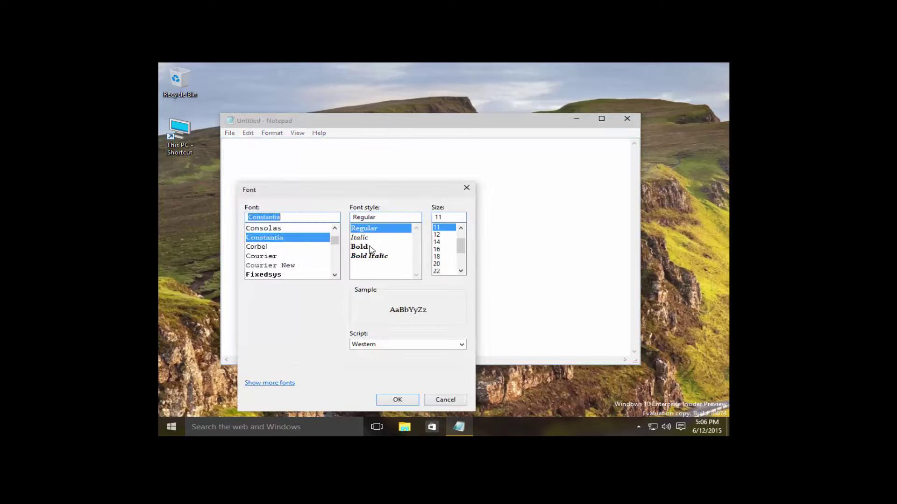
click(369, 246)
click(445, 250)
click(397, 400)
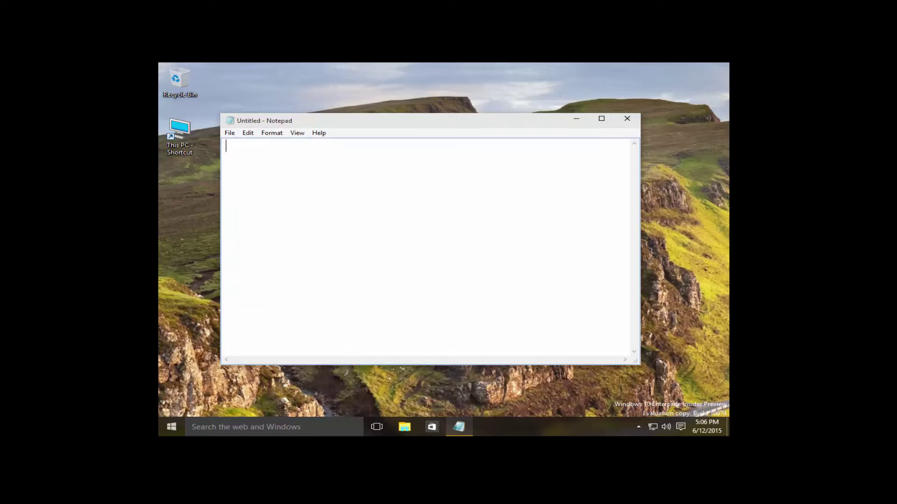
- Write "The virtual machine is ready for use ." and, after a blank line, "Thank you very much"
text(The virtual machi)
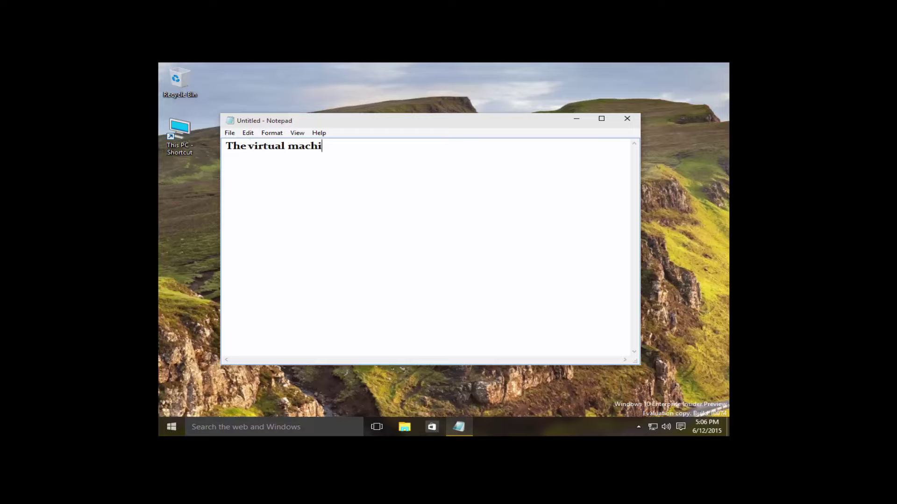
text(ne is readdy for use .)
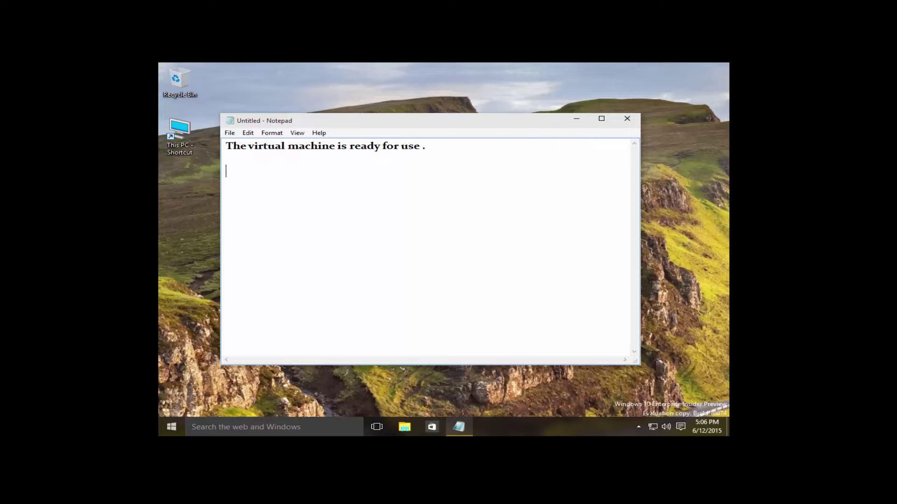
text(hank you very much )
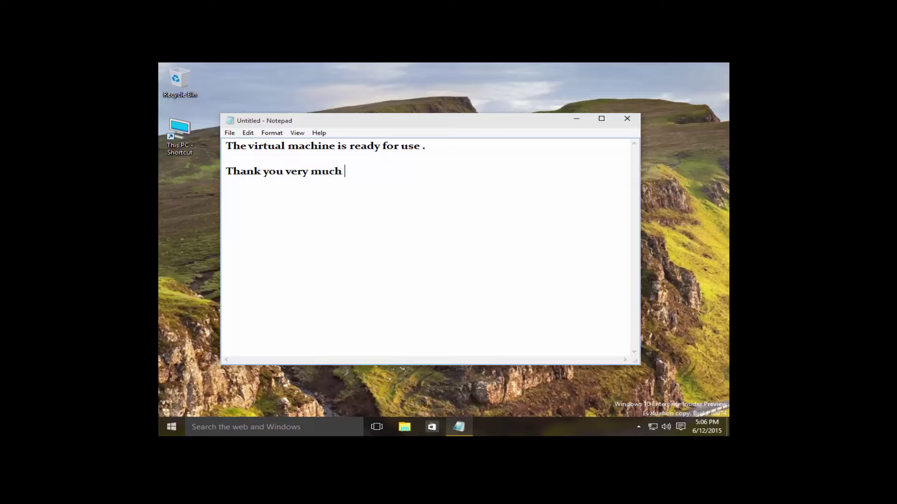
- Add a line reading "By :" followed by the author's full name below the thank-you line
text( MN)
key(BackSpace)
key(BackSpace)
text(: MN)
key(BackSpace)
text(me)
key(BackSpace)
key(BackSpace)
text(Mei)
text(eleg)
key(Return)
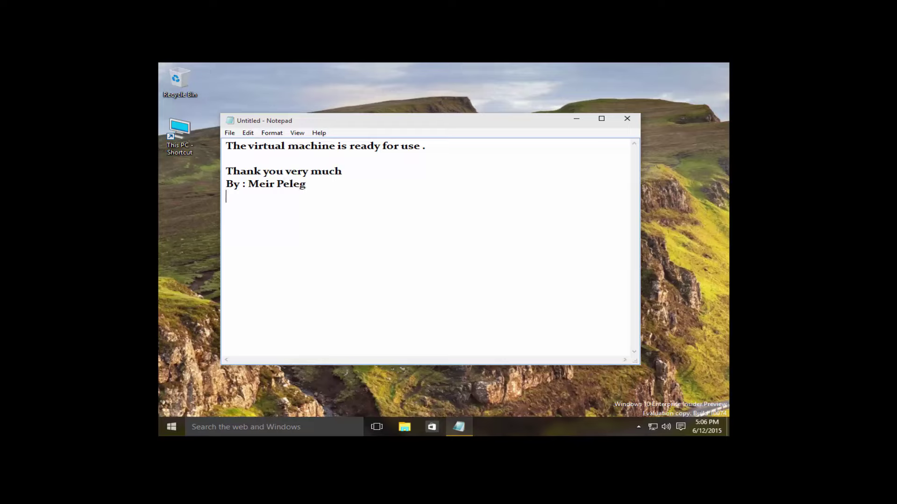
- Add a "Website:" line and enter the author's website address, starting with "WWW", on the line below it
text(www)
key(BackSpace)
key(BackSpace)
key(BackSpace)
text(Website:)
key(Return)
text(WWW)
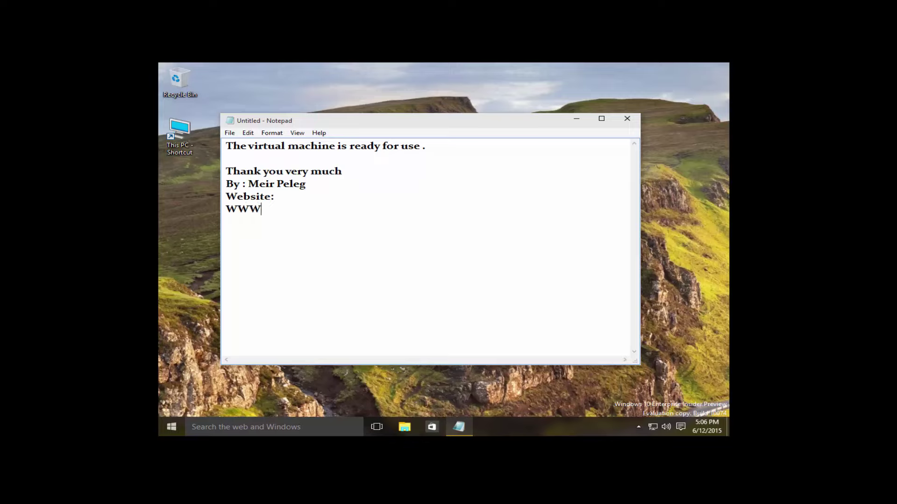
text(.pelegit.co.il)
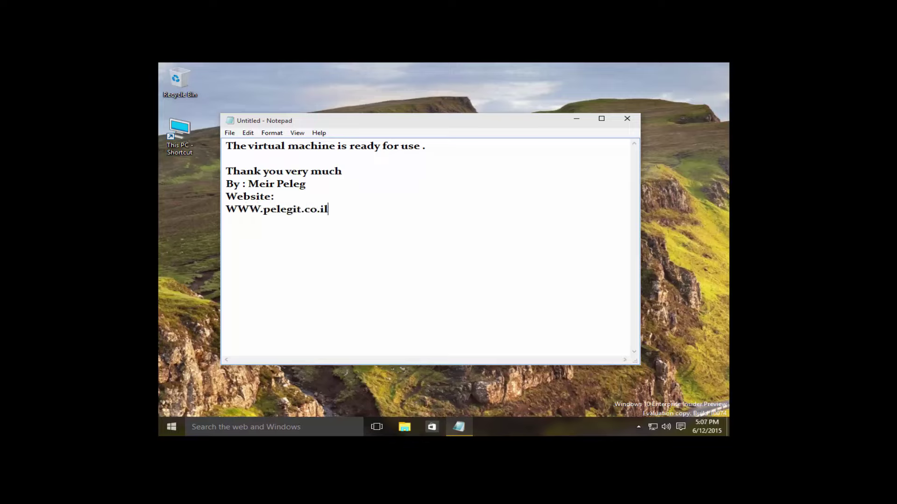
- Replace the uppercase "WWW" prefix of the website address with lowercase "www" and restore the dot after it
key(Left)
key(Left)
key(Left)
key(Left)
key(Left)
key(Left)
key(Left)
key(Left)
key(Left)
key(Left)
key(shift+Left)
key(shift+Left)
key(shift+Left)
key(shift+Left)
text(www)
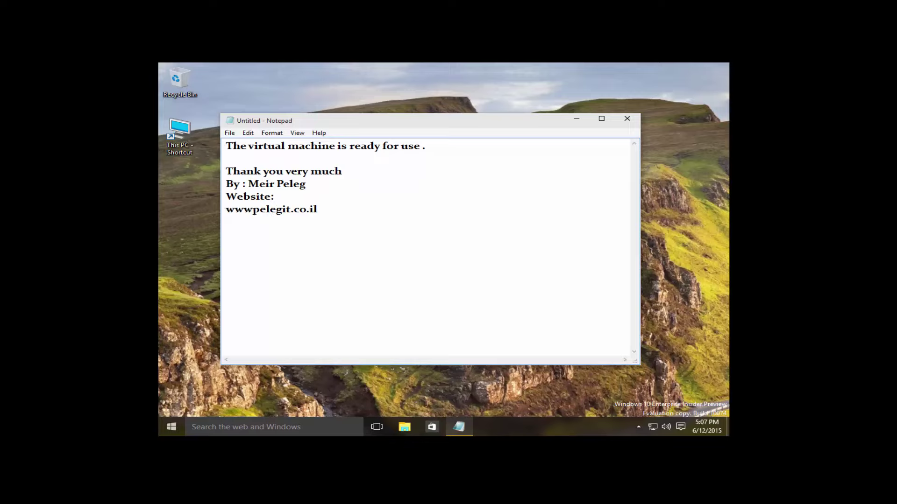
key(Delete)
text(.p)
key(Left)
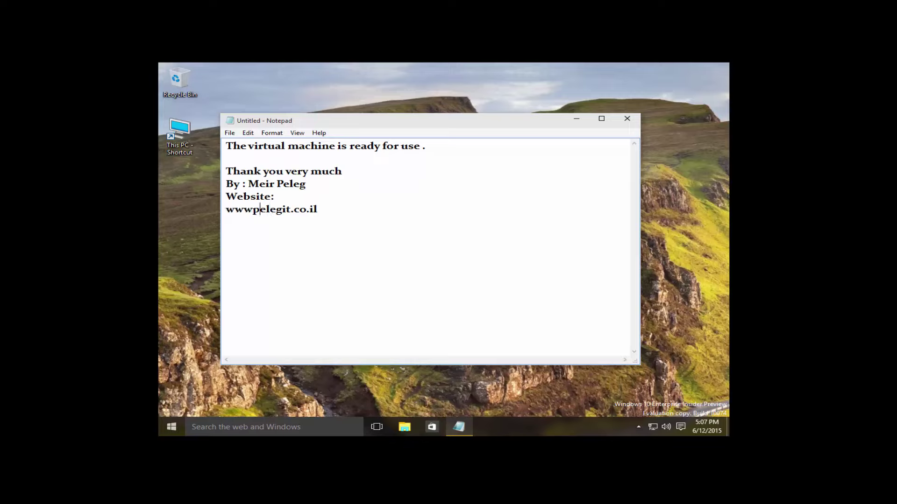